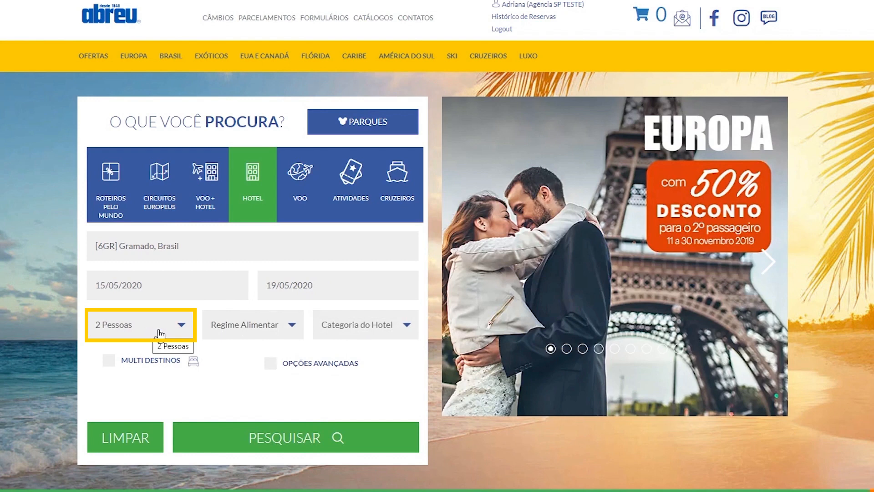
- Check the meal plan and hotel category options, then run the Gramado hotel search for 15/05–19/05/2020, 2 adults
left_click(291, 327)
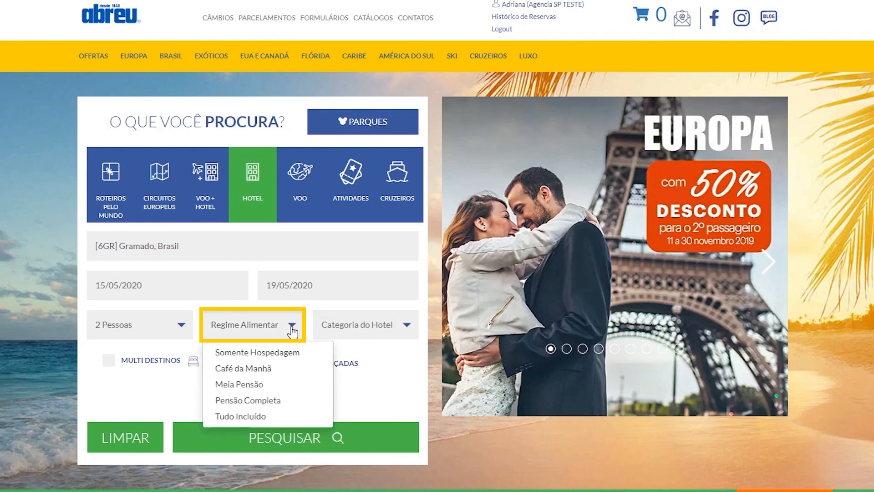
left_click(372, 333)
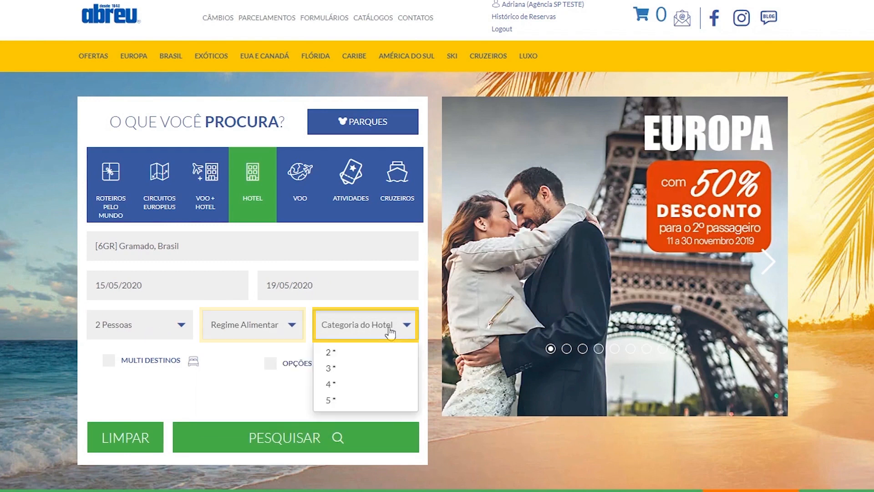
left_click(252, 376)
left_click(289, 449)
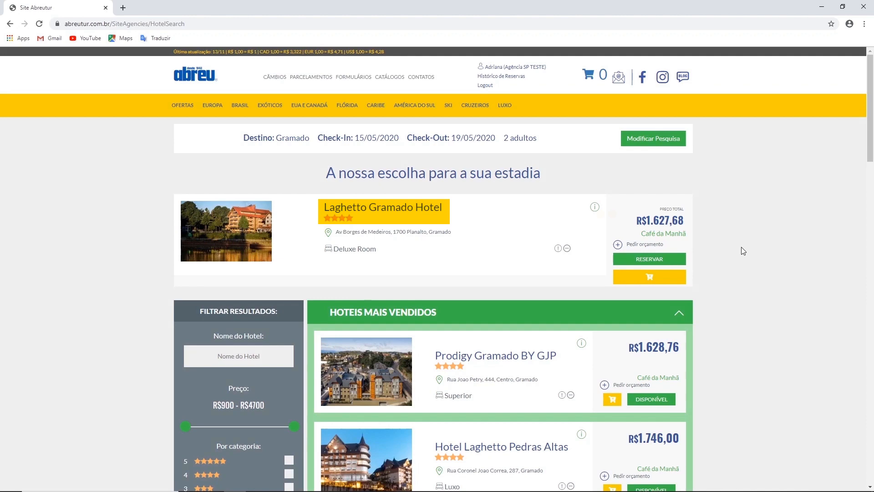
scroll(742, 247, "down", 1)
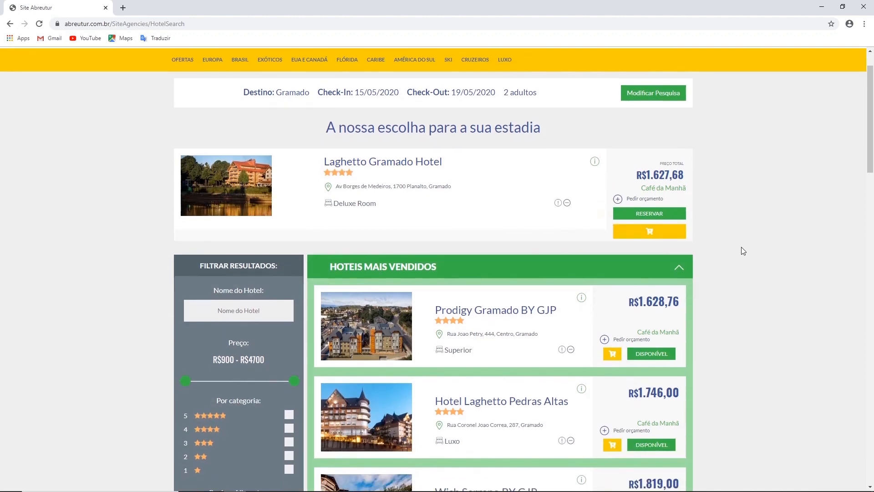
scroll(742, 247, "down", 2)
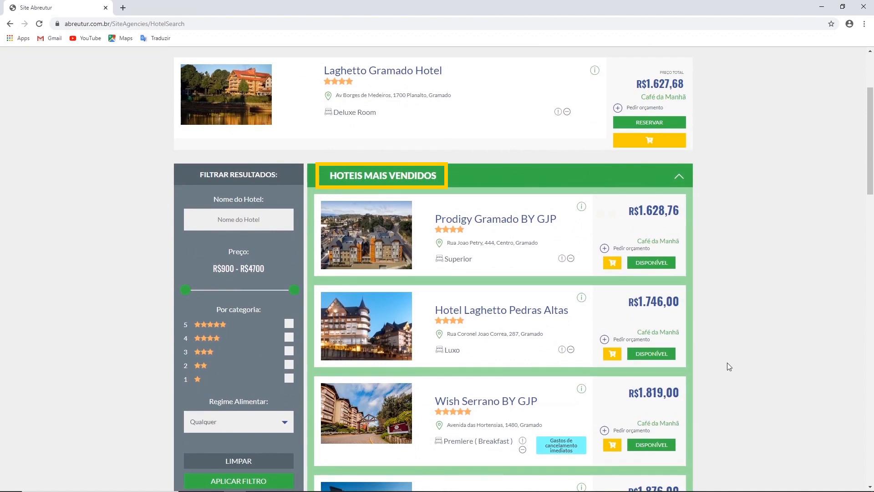
scroll(722, 324, "down", 2)
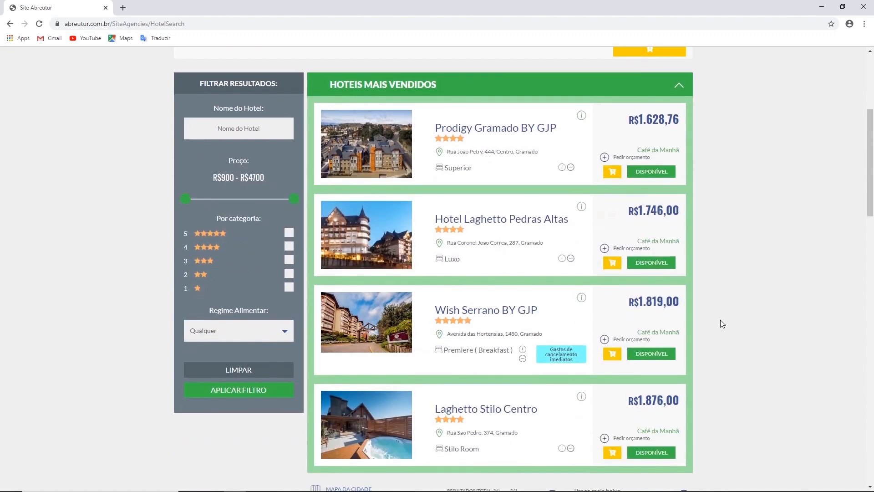
scroll(722, 324, "down", 3)
scroll(720, 324, "down", 2)
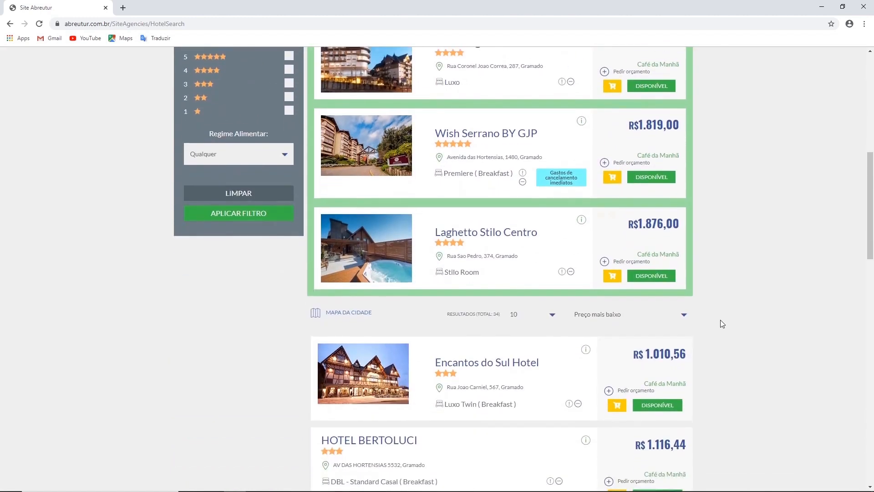
scroll(719, 312, "down", 3)
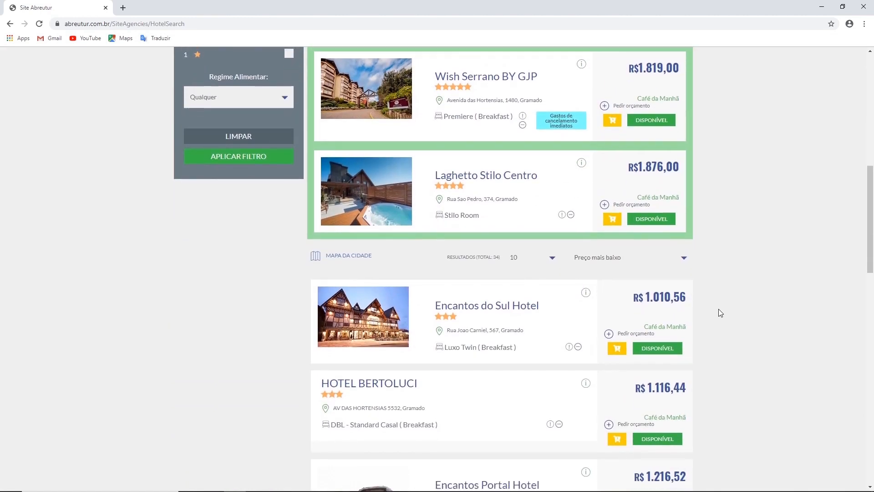
scroll(720, 313, "down", 3)
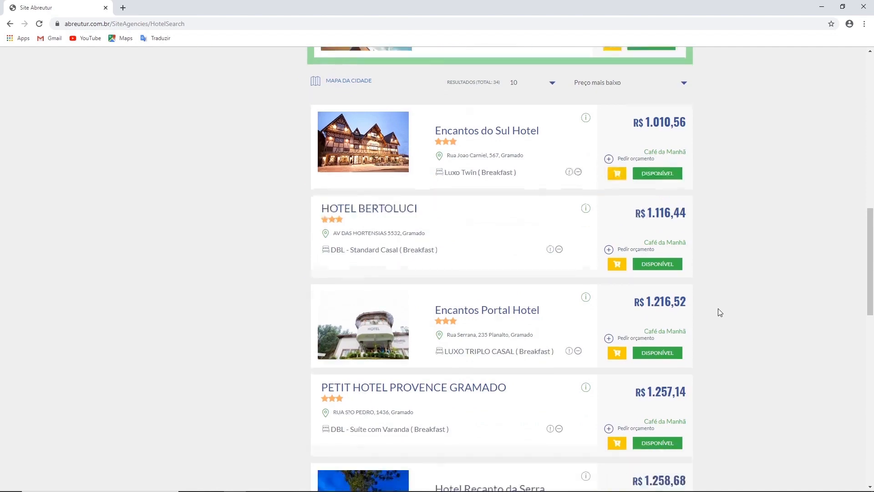
scroll(720, 312, "down", 4)
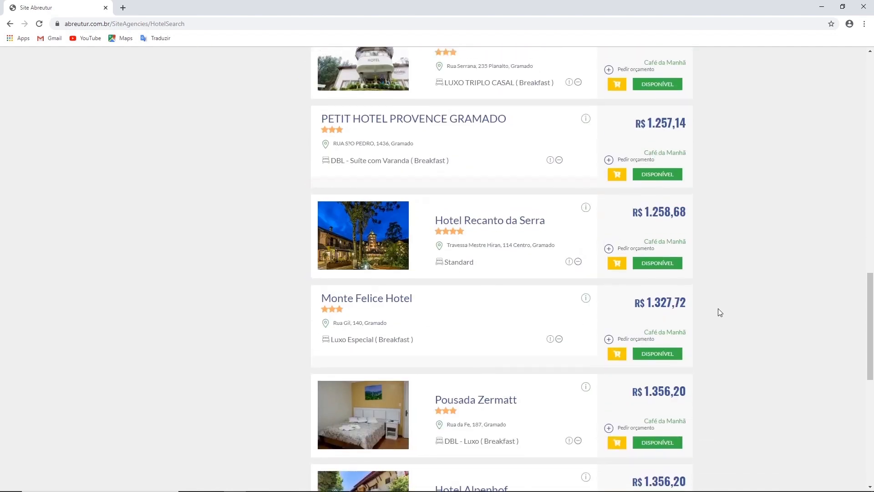
scroll(720, 313, "up", 12)
scroll(719, 312, "up", 5)
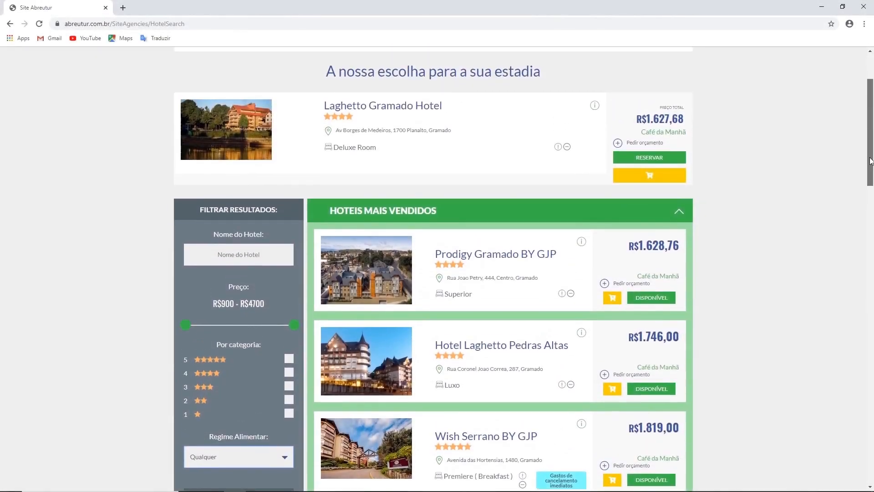
left_click_drag(871, 159, 871, 139)
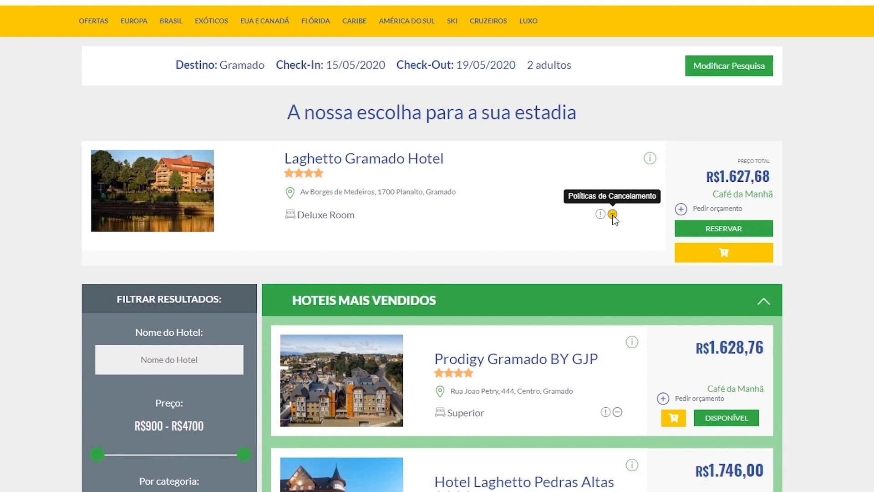
left_click(613, 214)
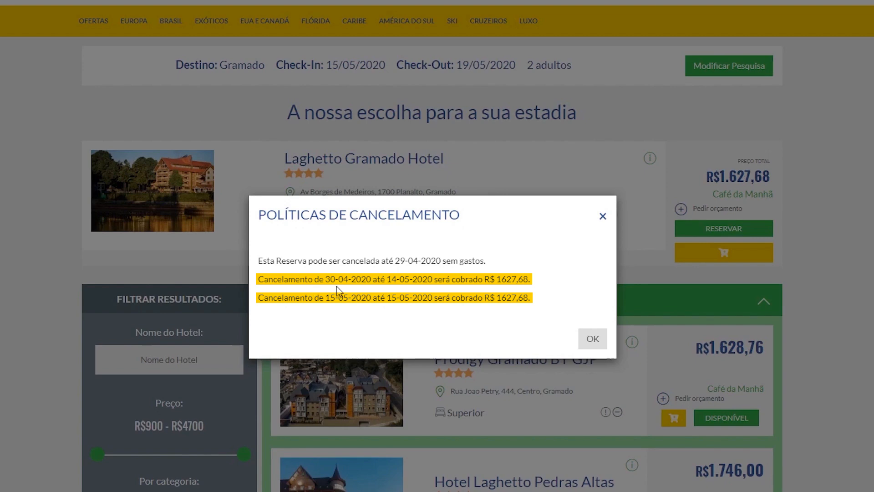
left_click(595, 341)
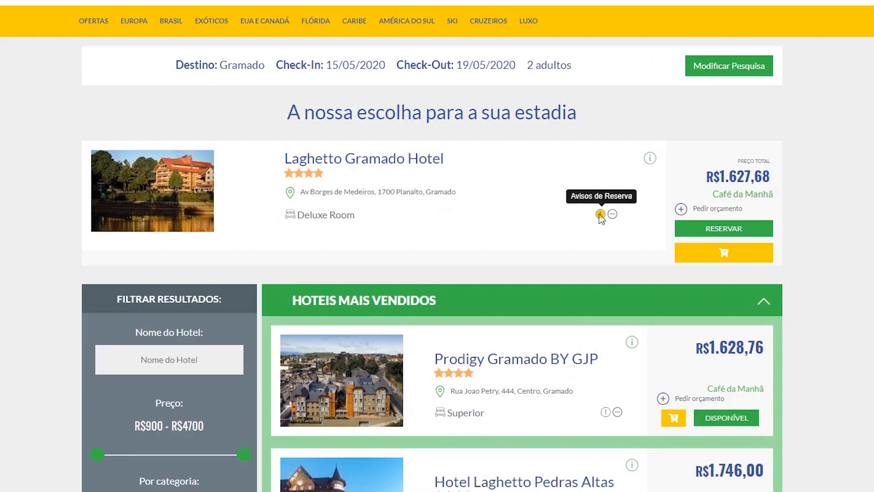
left_click(600, 215)
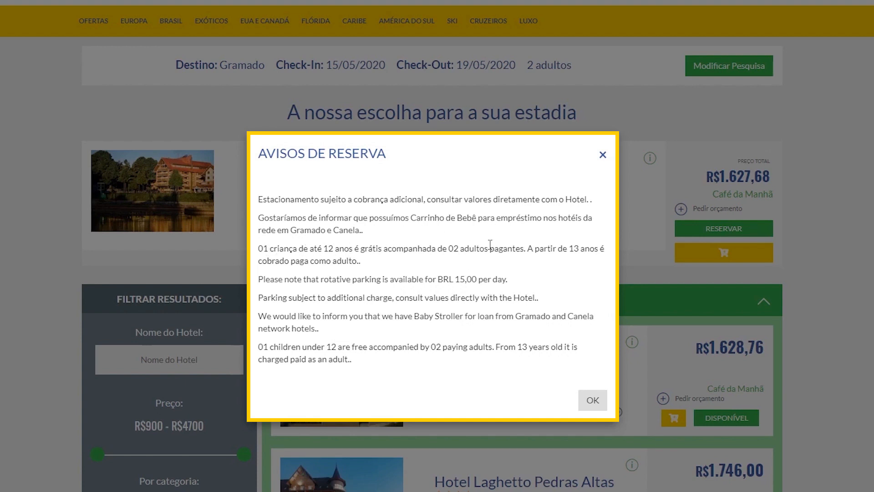
left_click(592, 400)
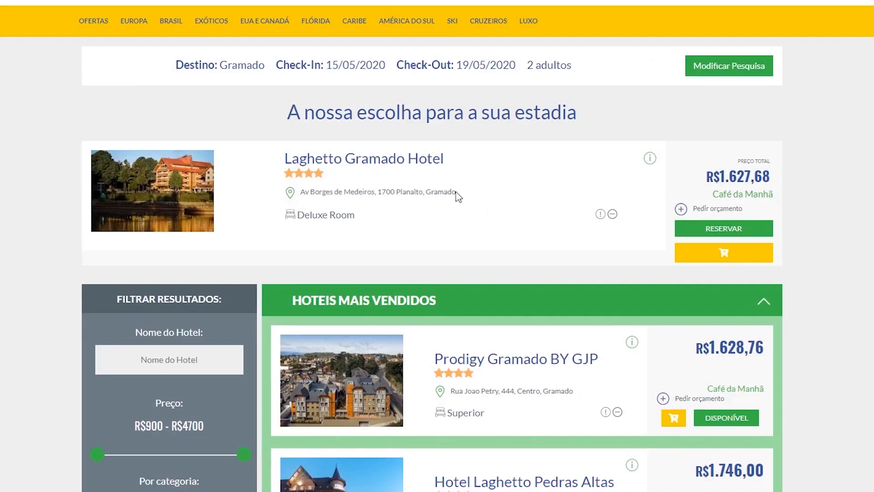
- Scroll the hotel results and request a quote for the Laghetto Gramado Hotel offer
scroll(500, 212, "down", 3)
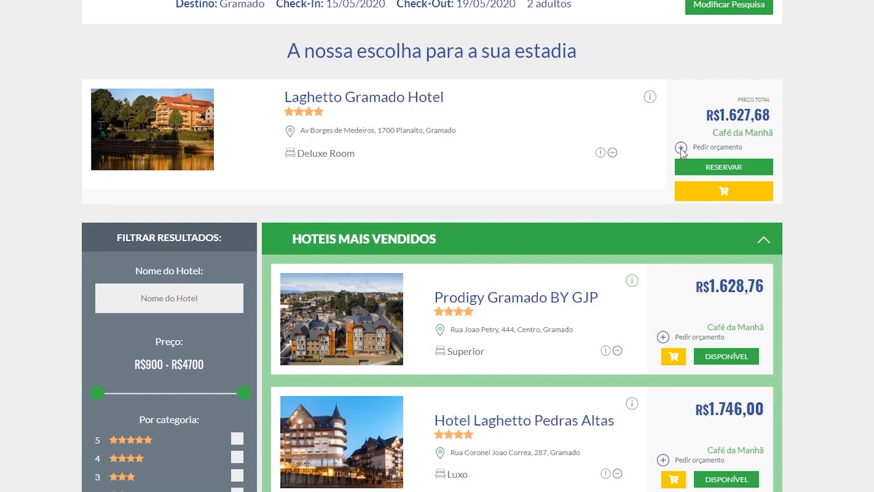
scroll(681, 151, "up", 3)
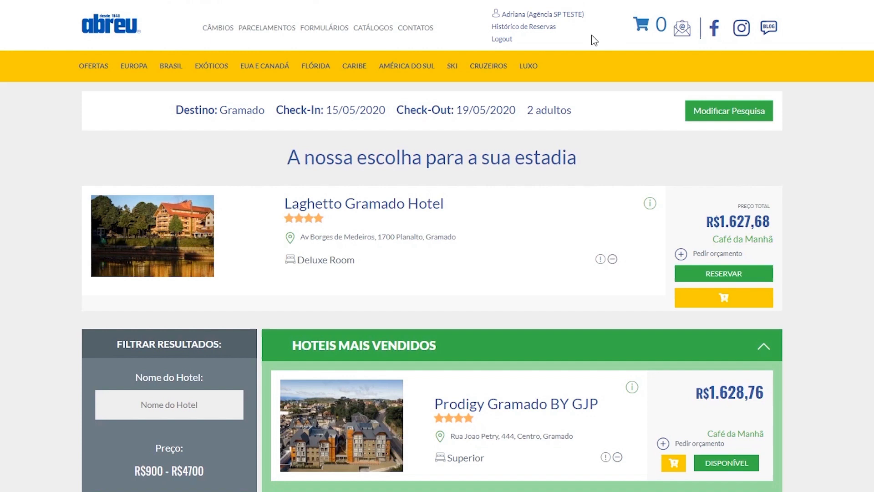
left_click(682, 256)
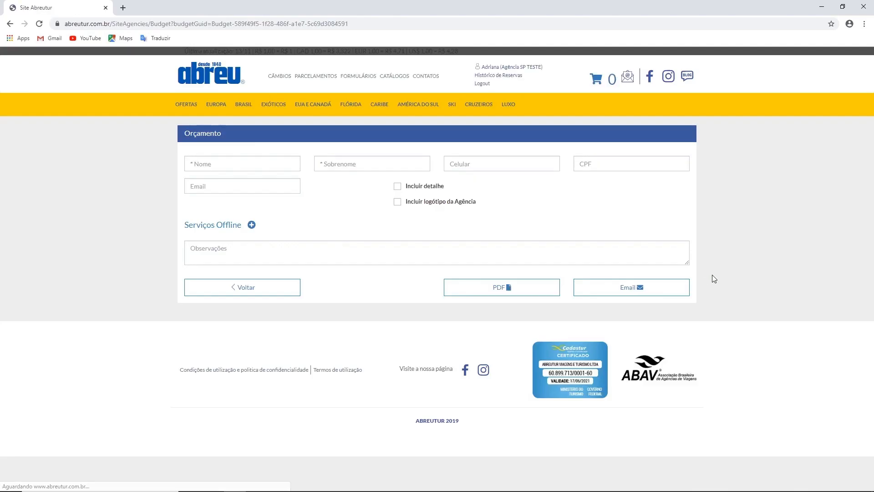
- Enter the client's first name, surname and e-mail, and add the note 'Exemplo' in Observações
left_click(228, 165)
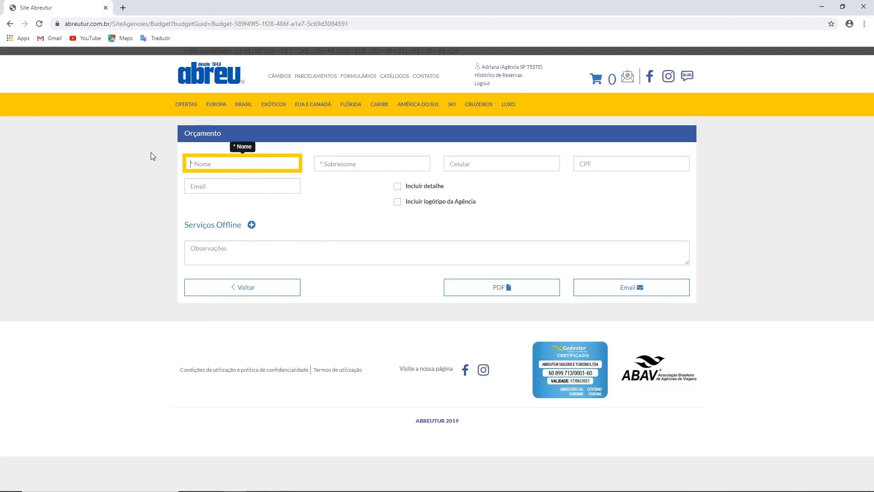
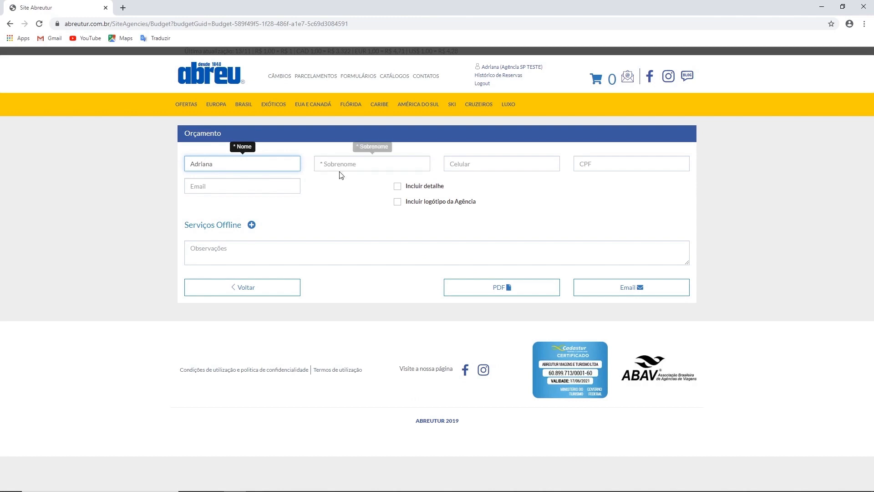
left_click(343, 168)
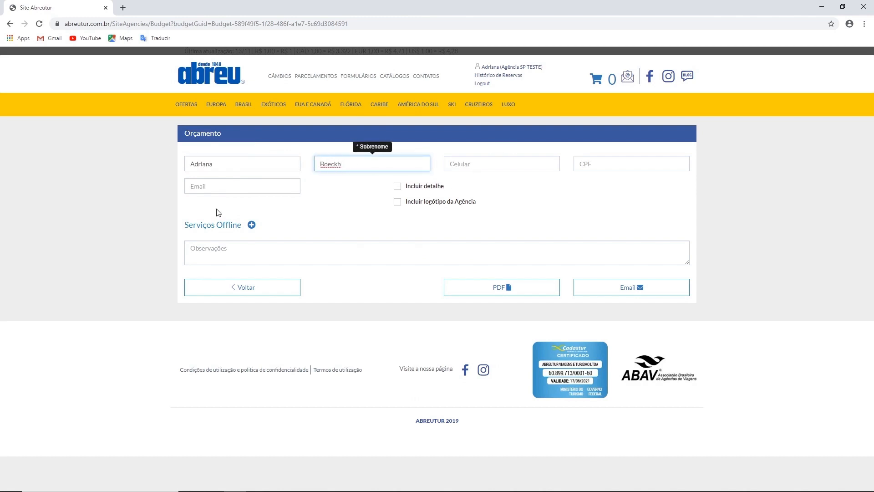
left_click(197, 189)
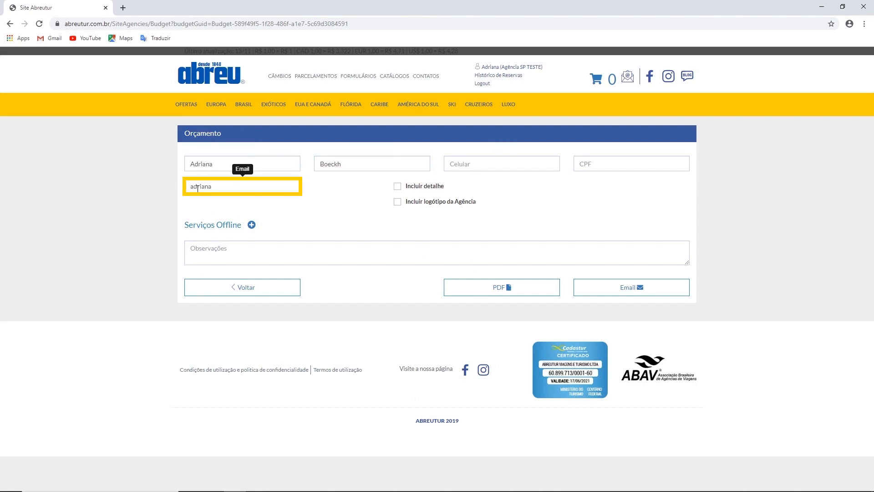
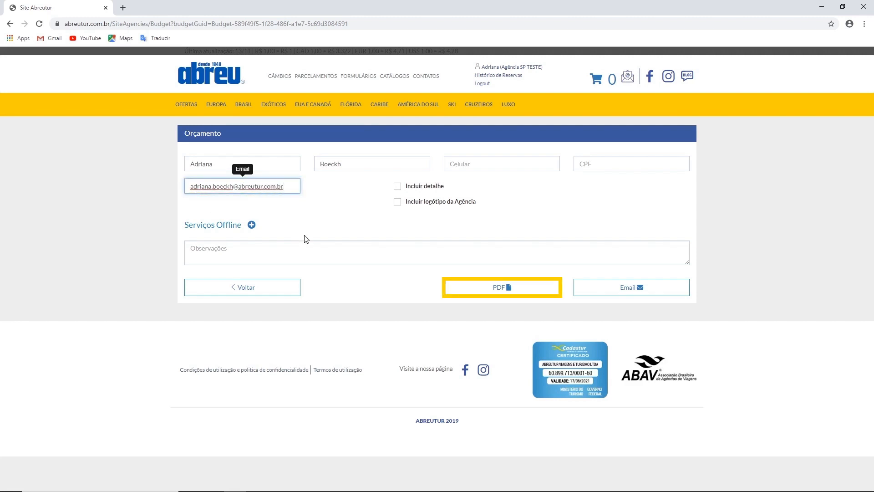
left_click(213, 243)
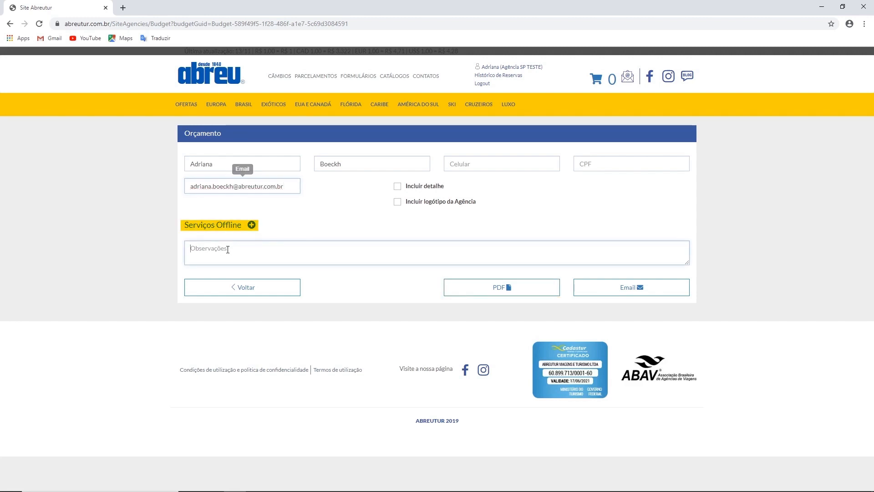
type("Exemplo")
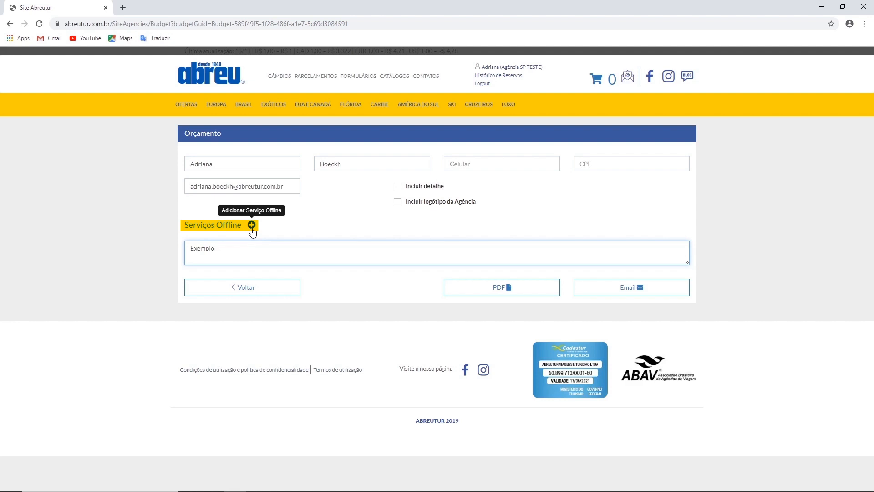
- Add an offline service row to the quote with service type Seguros
left_click(252, 228)
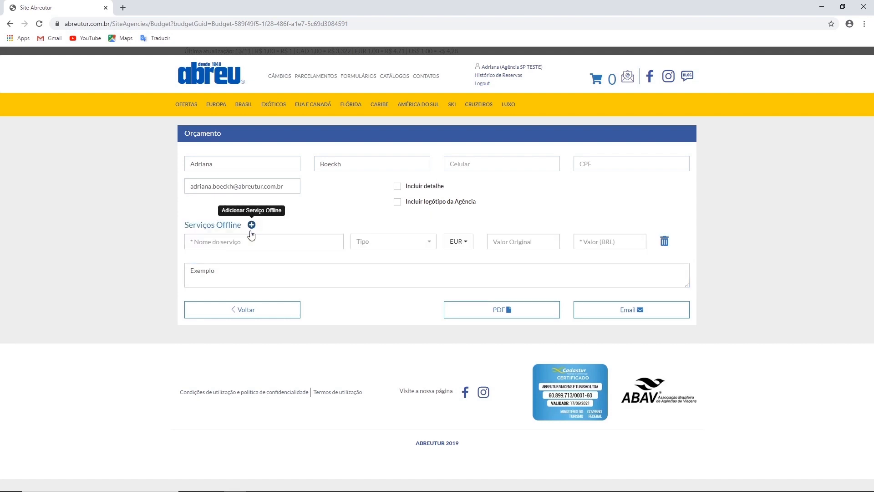
left_click(214, 244)
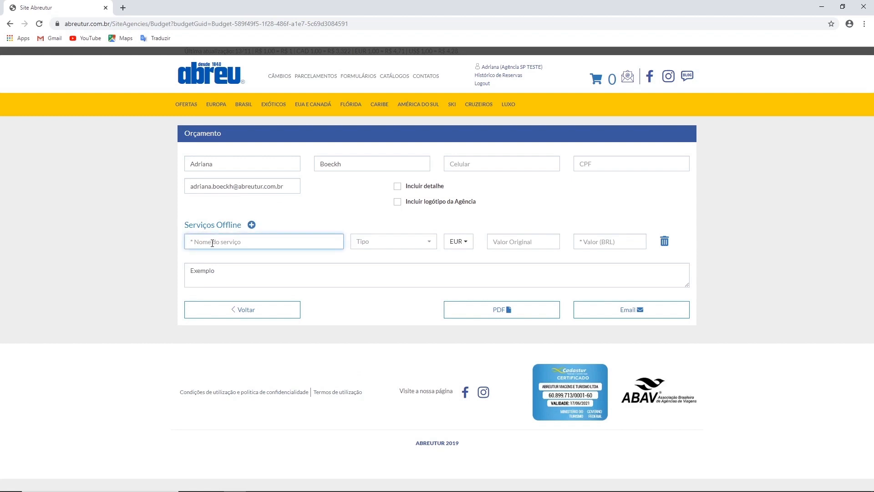
type("Seguro")
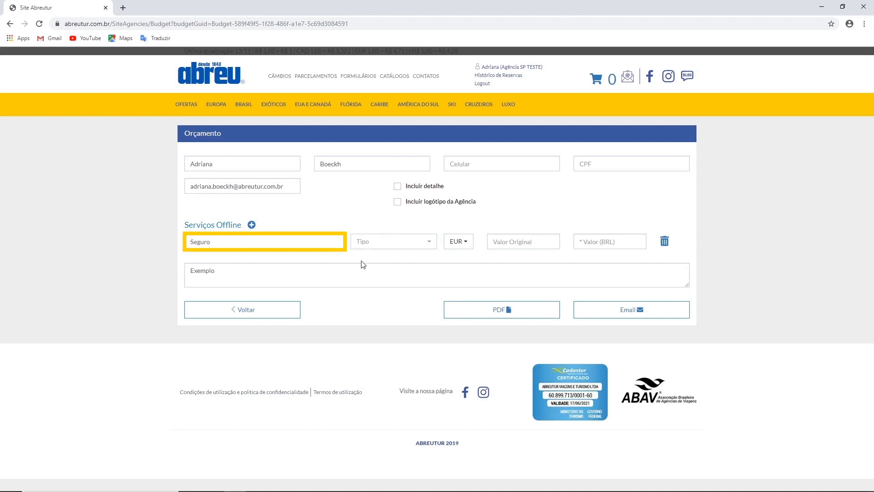
left_click(391, 241)
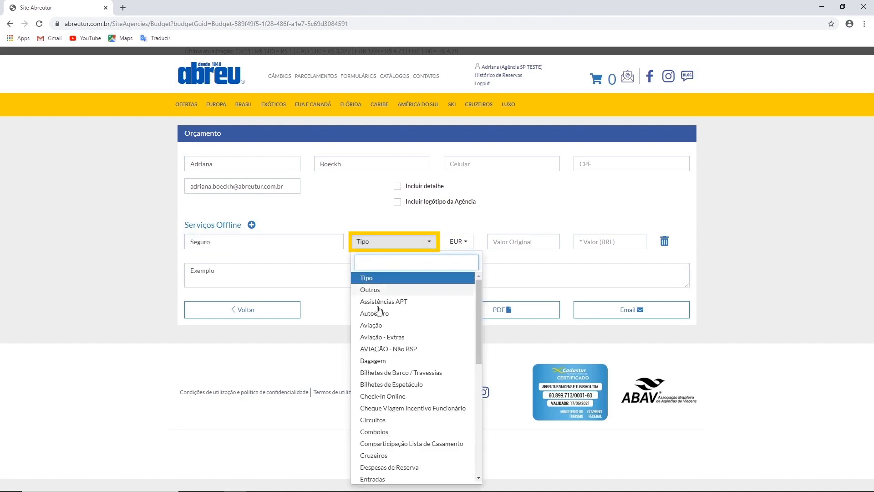
scroll(388, 410, "down", 10)
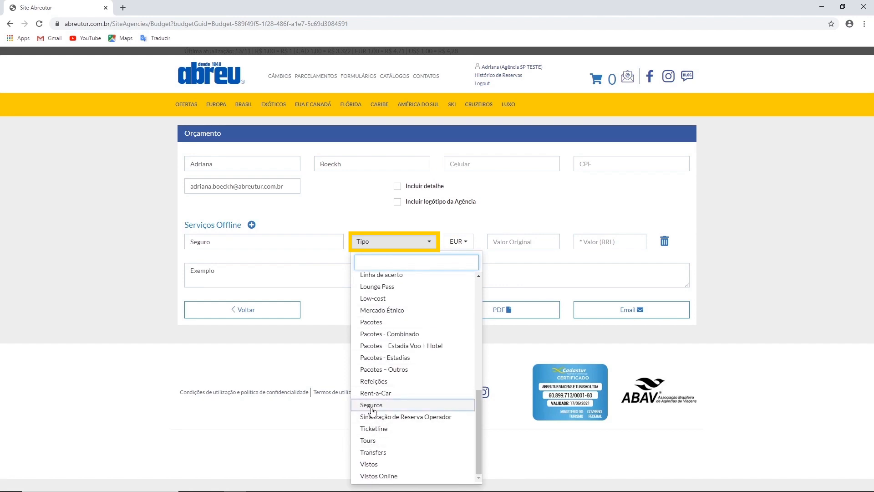
left_click(373, 405)
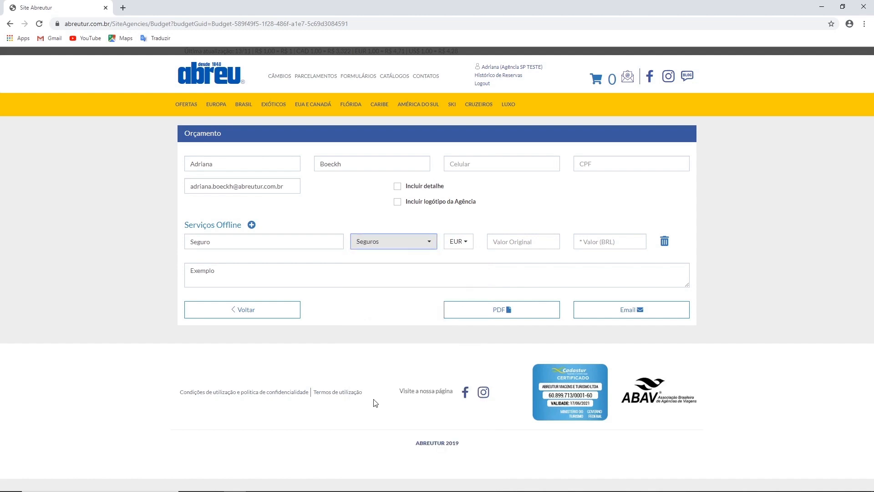
- Give the row currency USD, values 10 and 42,00, then delete it and generate the PDF quote
left_click(461, 244)
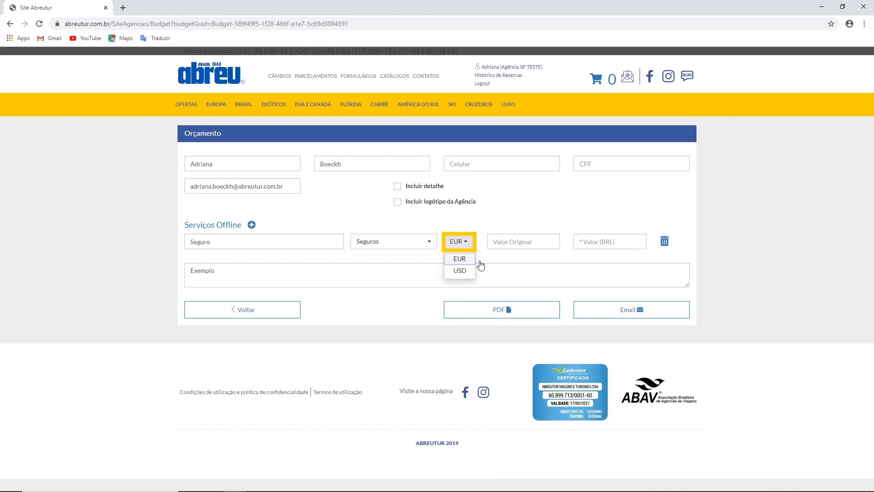
left_click(510, 243)
type("10")
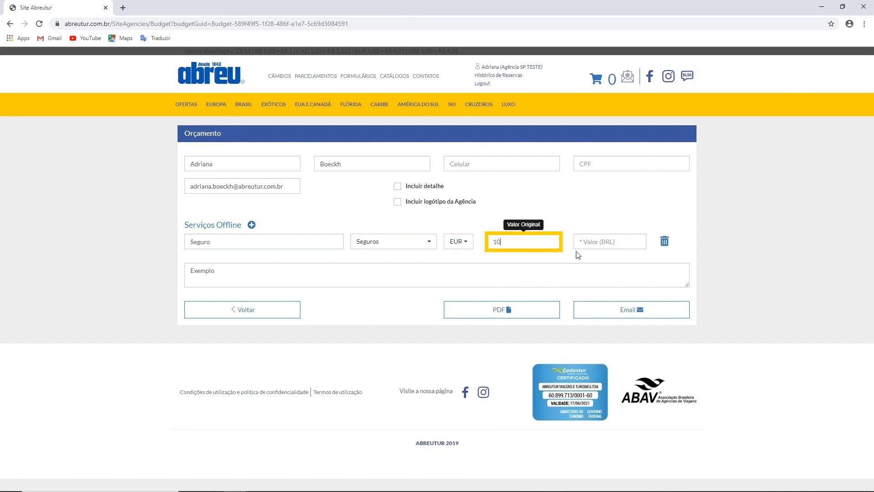
left_click(464, 244)
left_click(461, 272)
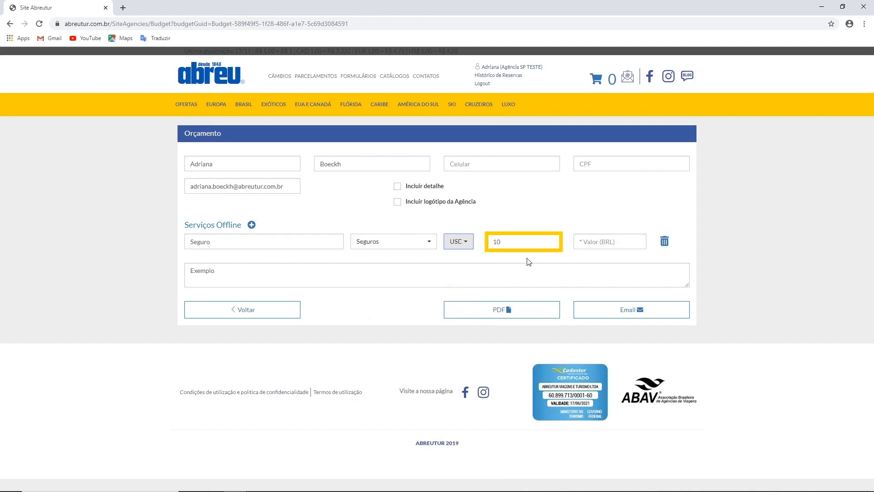
left_click(578, 243)
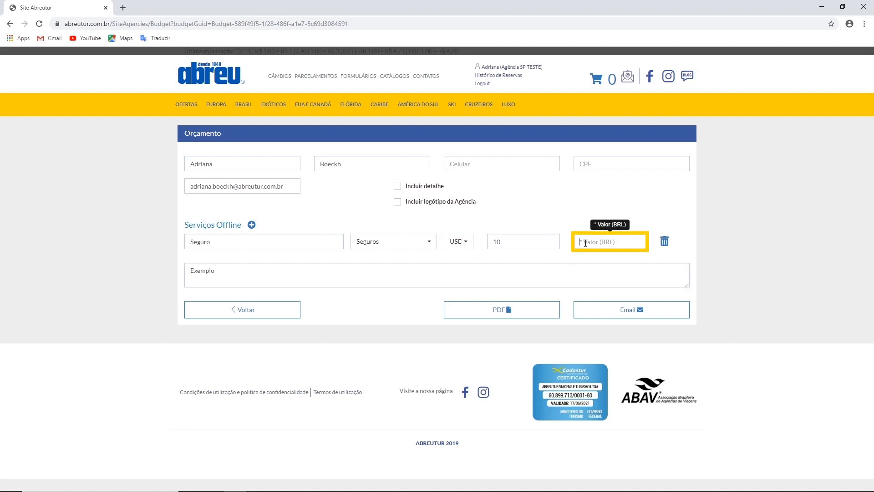
type("42,00")
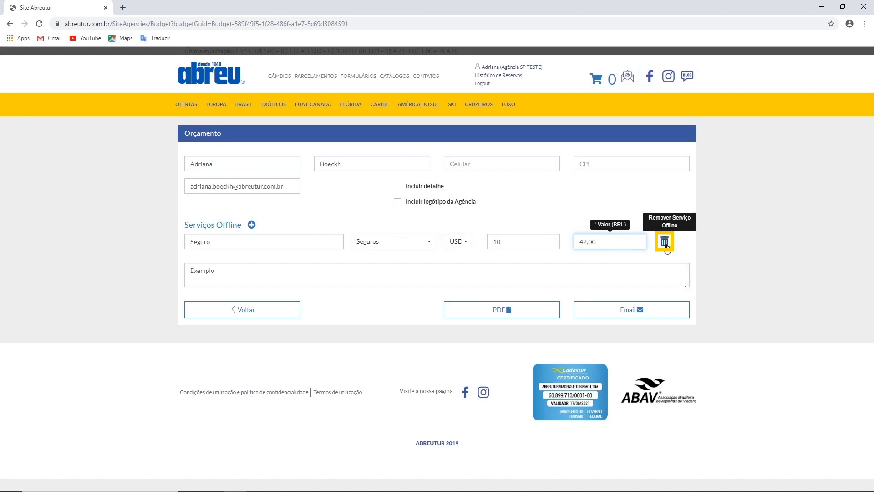
left_click(665, 243)
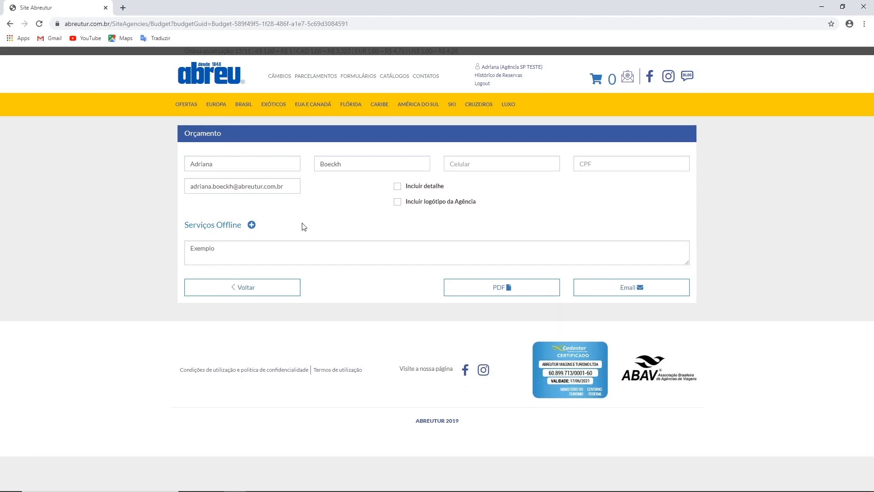
left_click(491, 292)
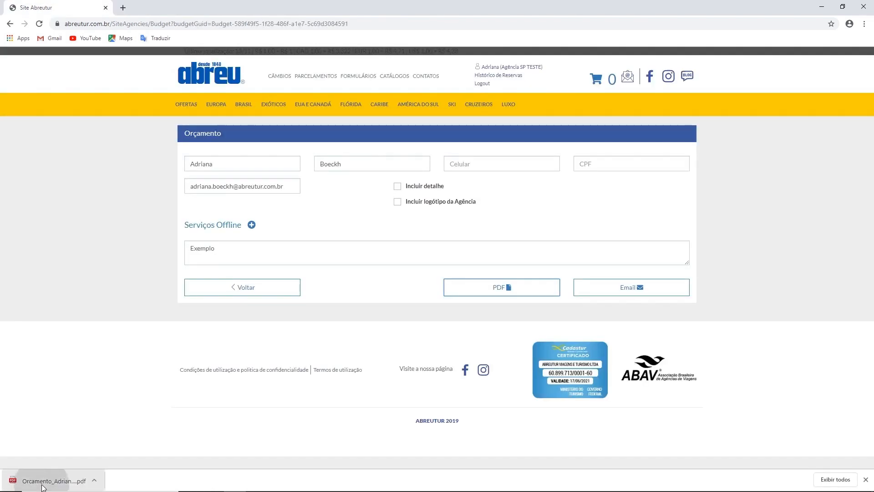
- Review the downloaded two-page Laghetto Gramado quote PDF totalling R$ 1.627,68, then close it
left_click(42, 478)
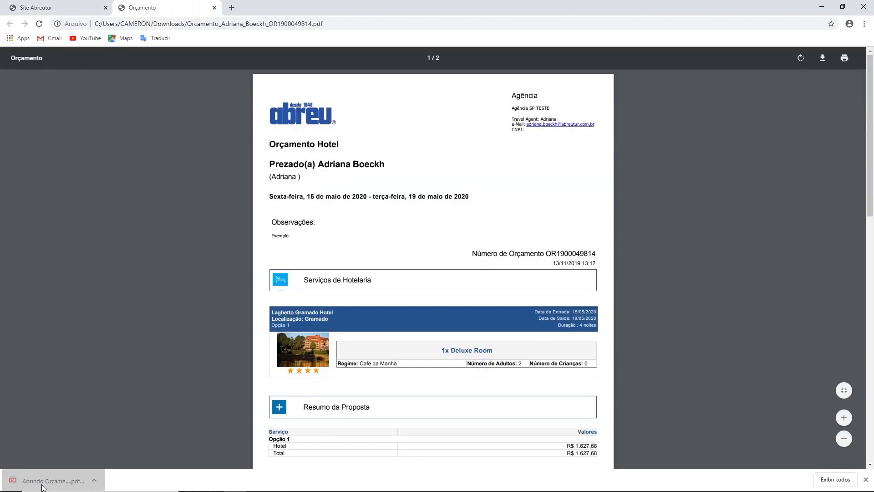
scroll(236, 177, "down", 1)
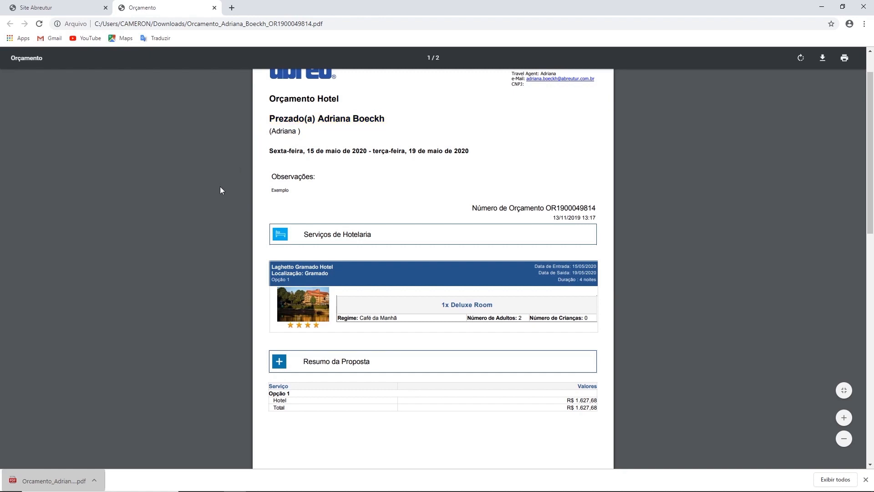
scroll(220, 187, "down", 1)
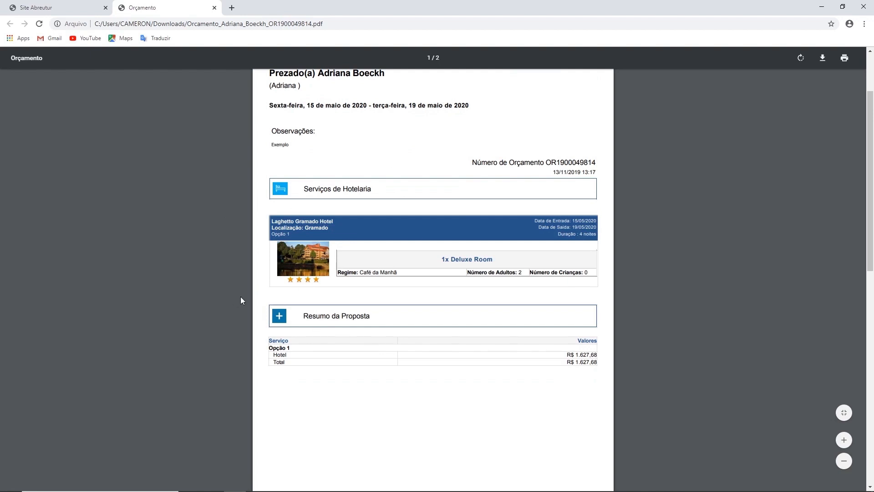
scroll(240, 297, "down", 3)
scroll(240, 297, "up", 4)
scroll(241, 301, "up", 1)
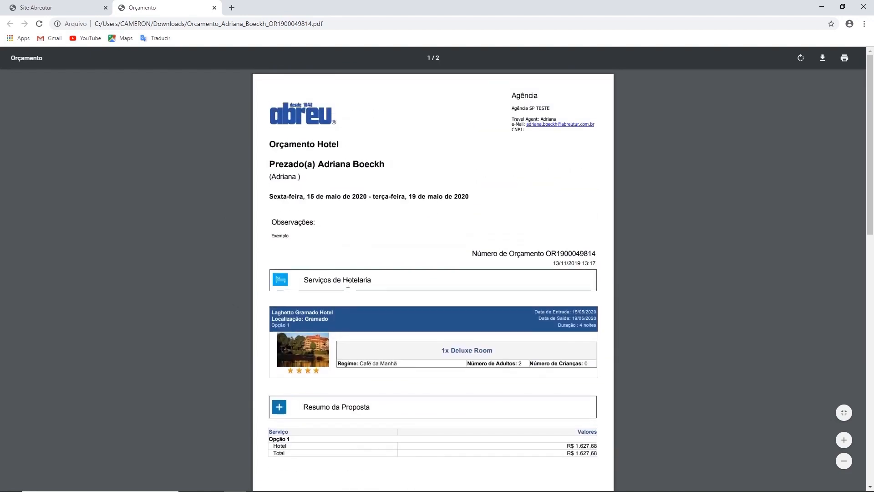
left_click(217, 10)
- Return to the hotel results, add Laghetto Gramado Hotel to the cart, and choose to keep shopping
left_click(242, 287)
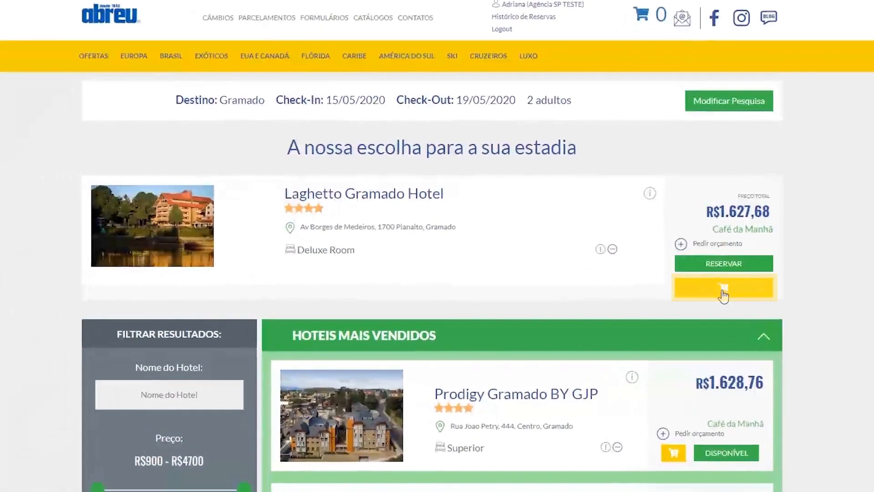
left_click(651, 280)
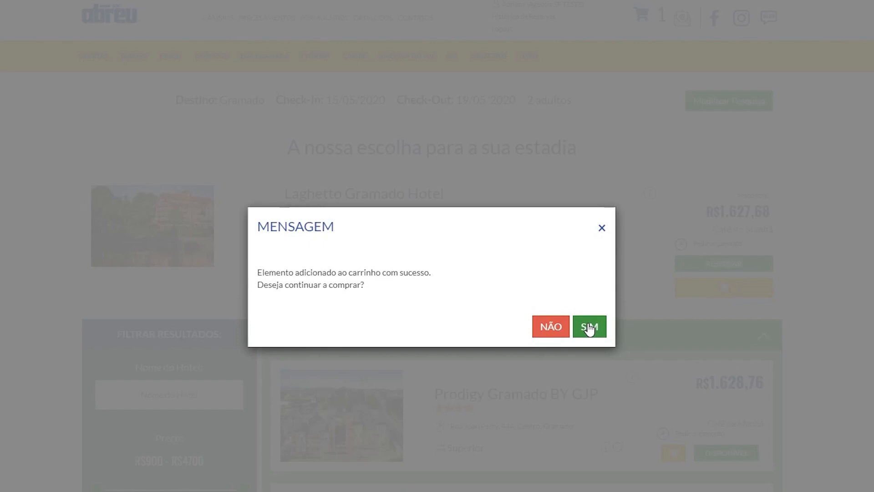
left_click(589, 327)
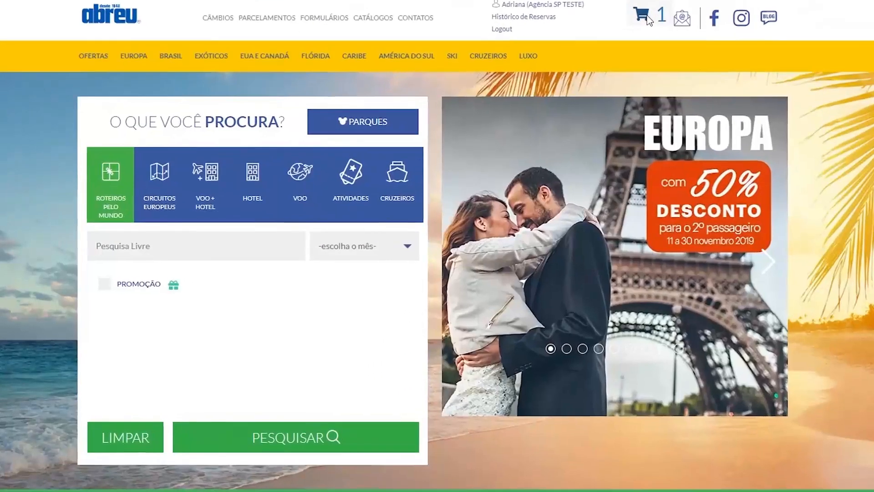
- Switch to an activities search with location Gramado, Brasil
mouse_move(588, 74)
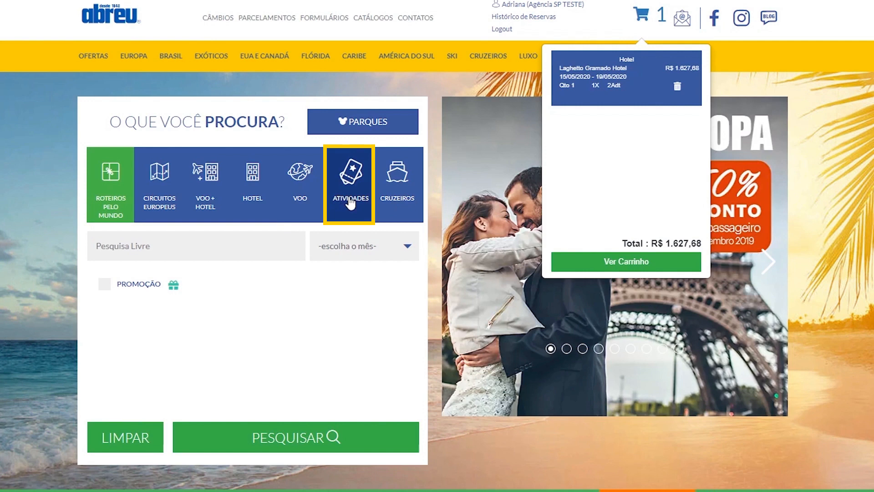
left_click(350, 203)
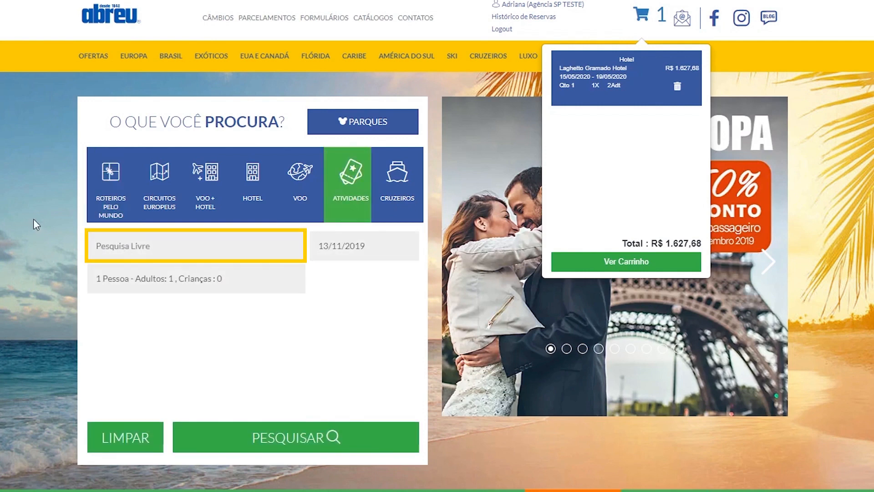
type("gramado")
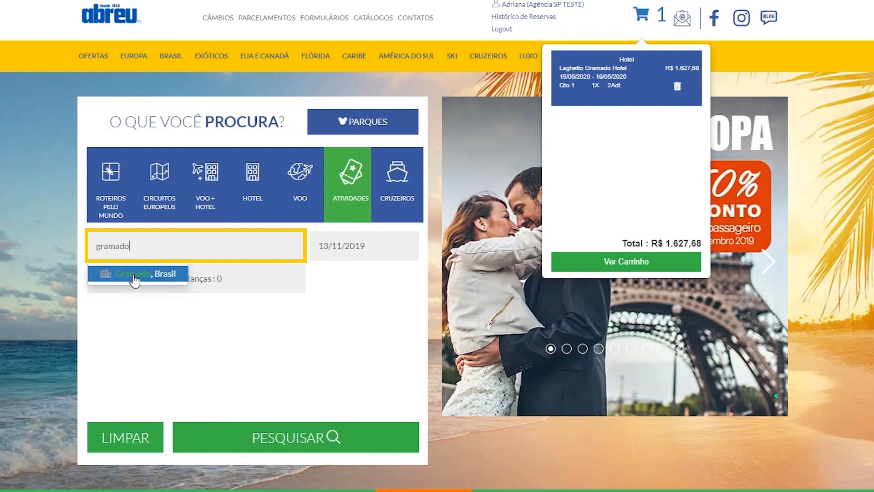
left_click(132, 275)
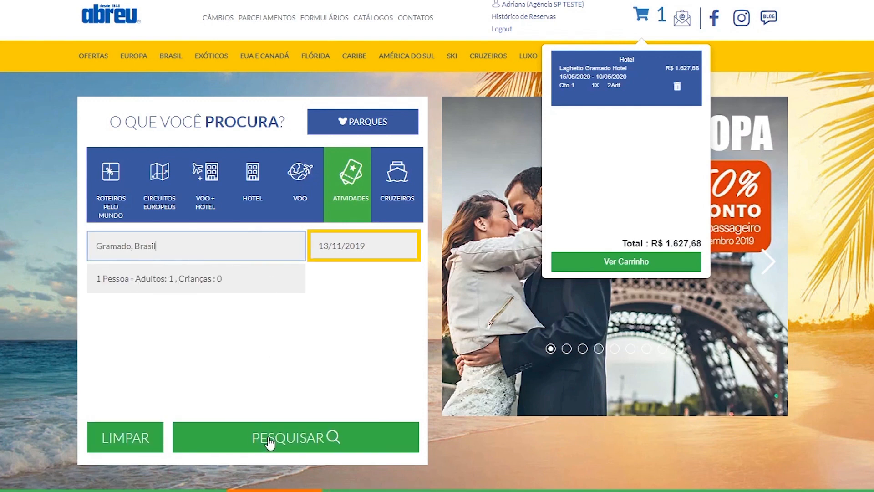
- Set the activity date to 16/05/2020 and run the Gramado activities search
left_click(327, 251)
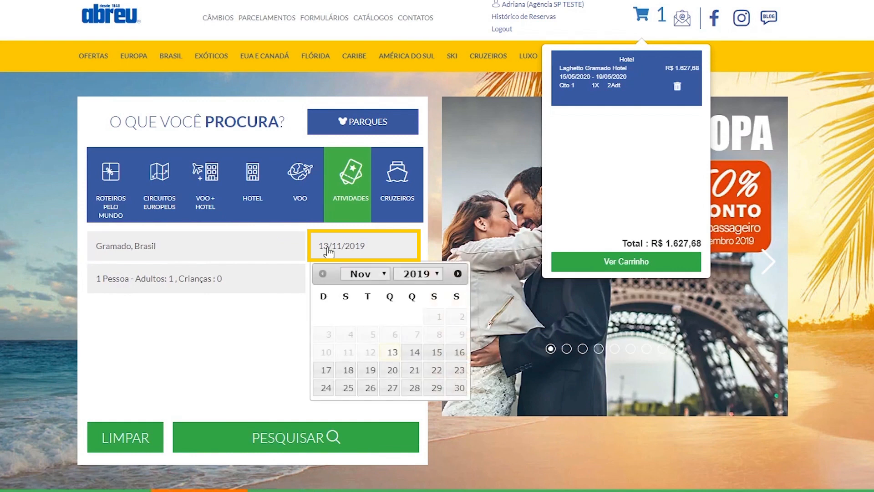
left_click(458, 273)
left_click(458, 273)
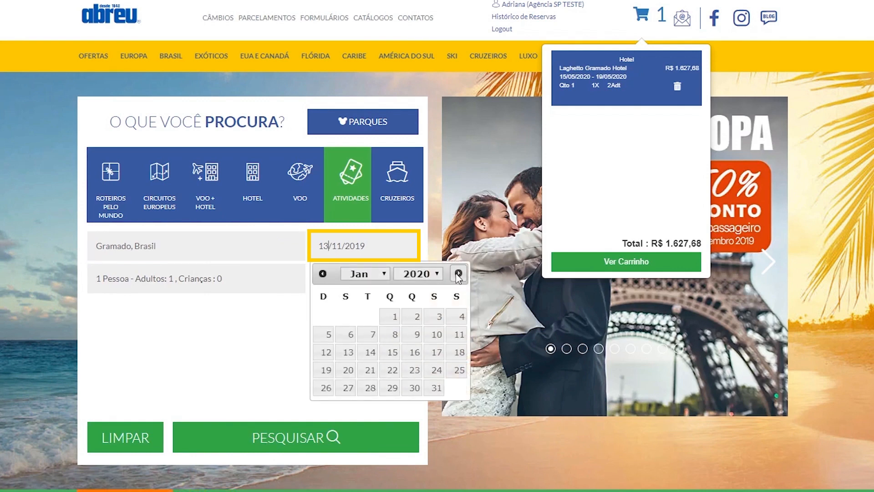
left_click(458, 274)
left_click(458, 273)
left_click(458, 274)
left_click(458, 274)
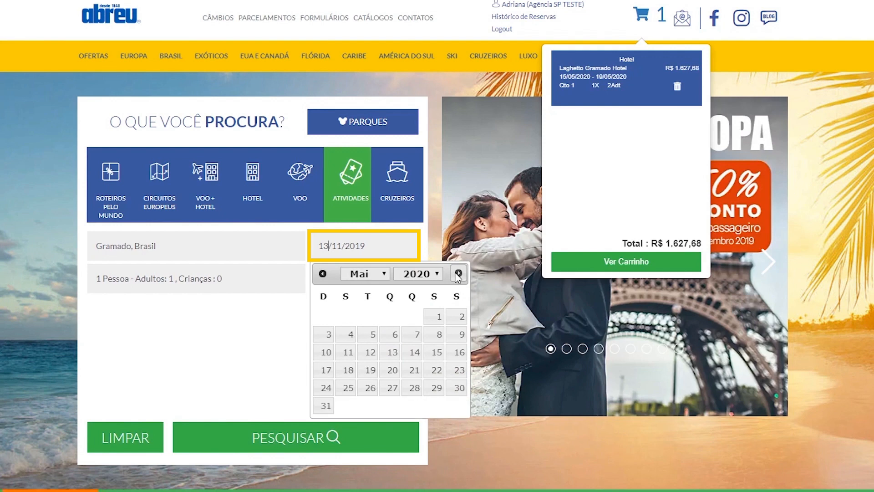
left_click(457, 353)
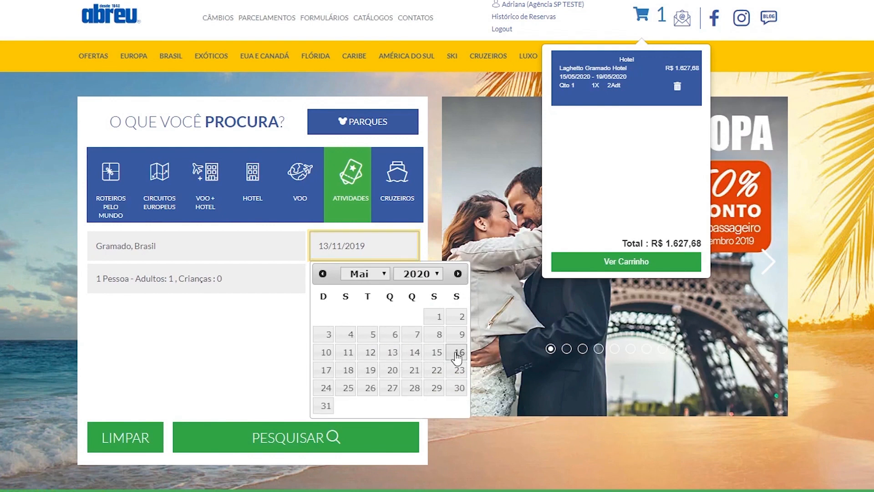
left_click(272, 445)
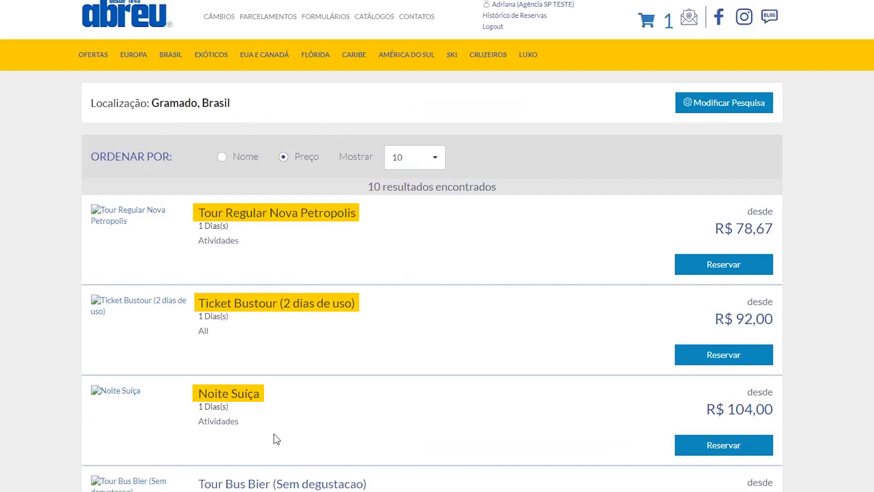
- Open Ticket Bustour, read its notices and cancellation policy, then return to its programme summary
scroll(279, 268, "down", 4)
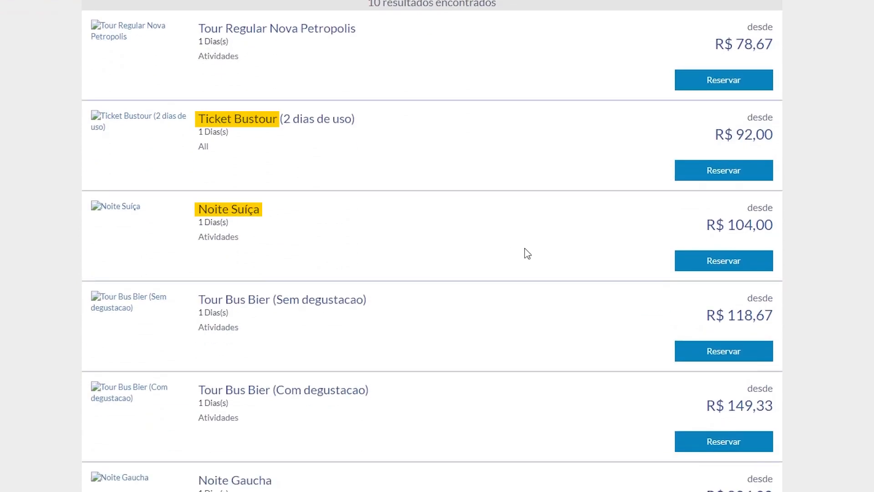
scroll(528, 253, "down", 3)
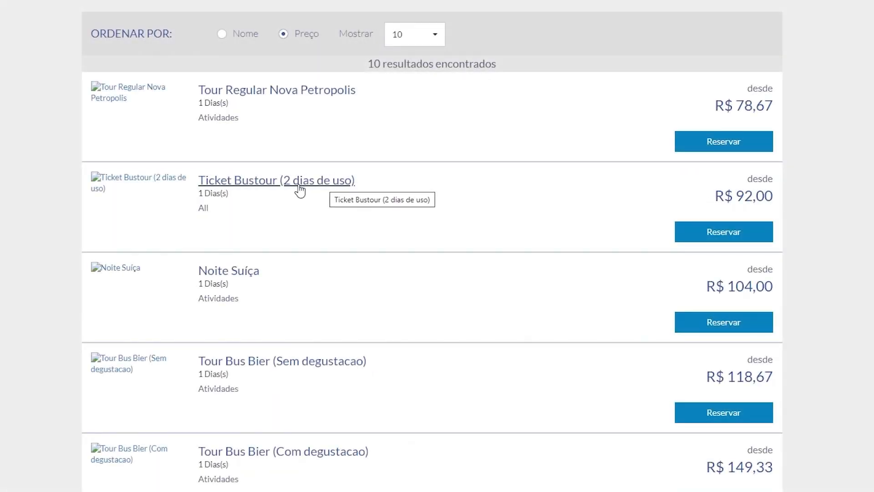
left_click(299, 185)
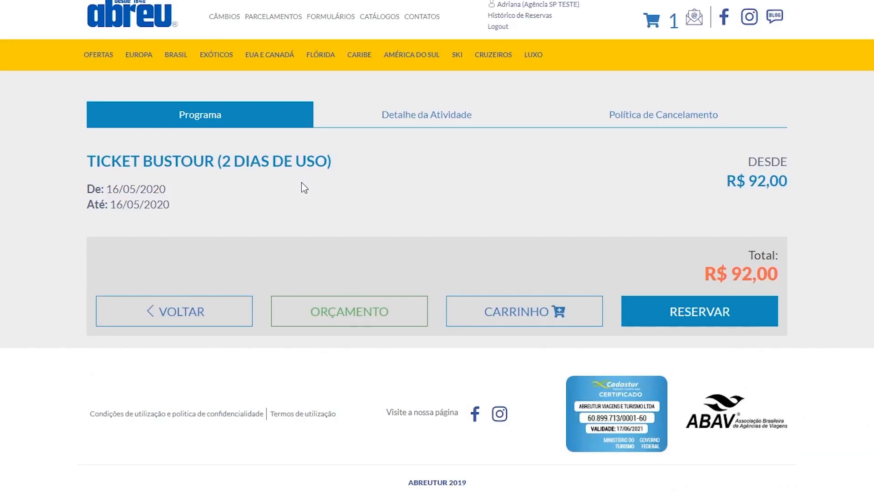
left_click(431, 120)
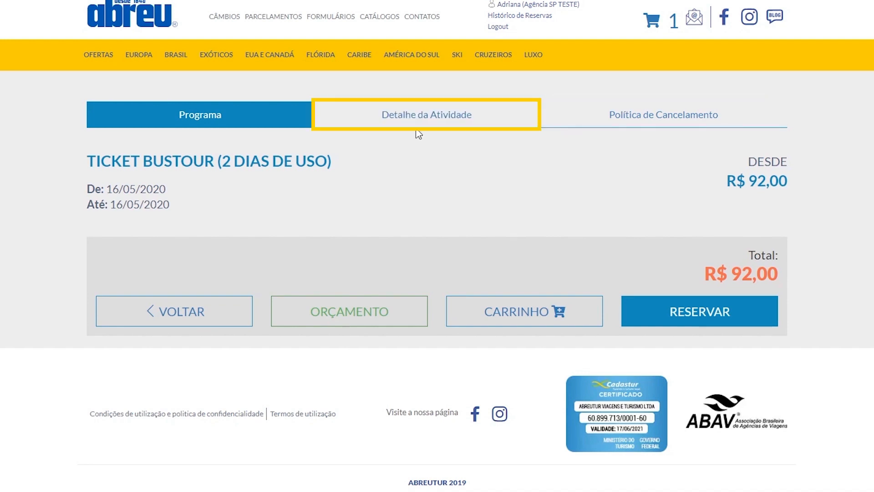
left_click(416, 113)
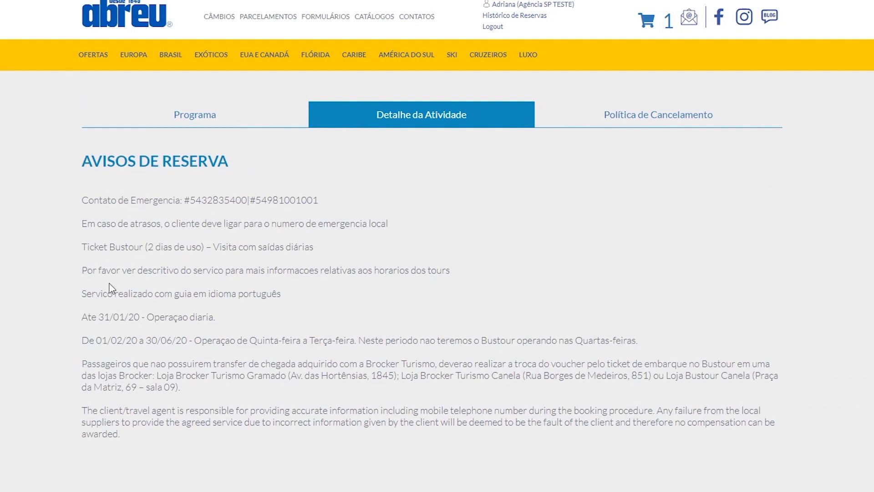
scroll(163, 340, "down", 2)
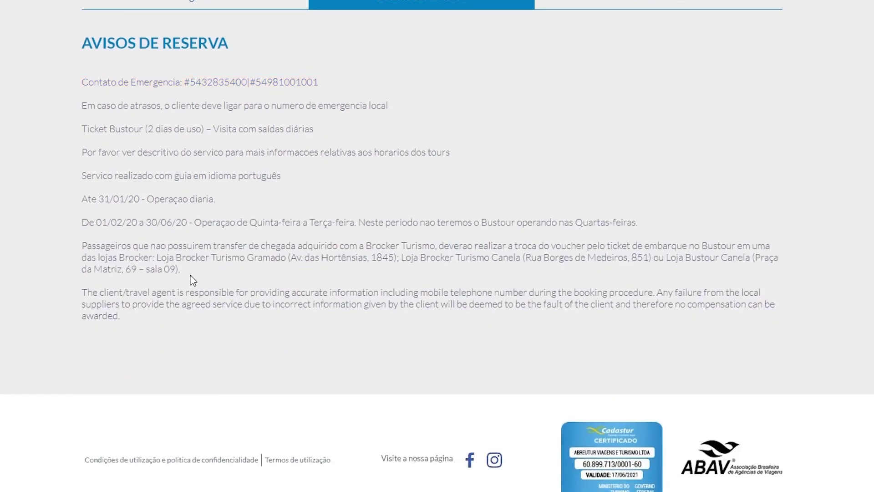
scroll(449, 271, "up", 3)
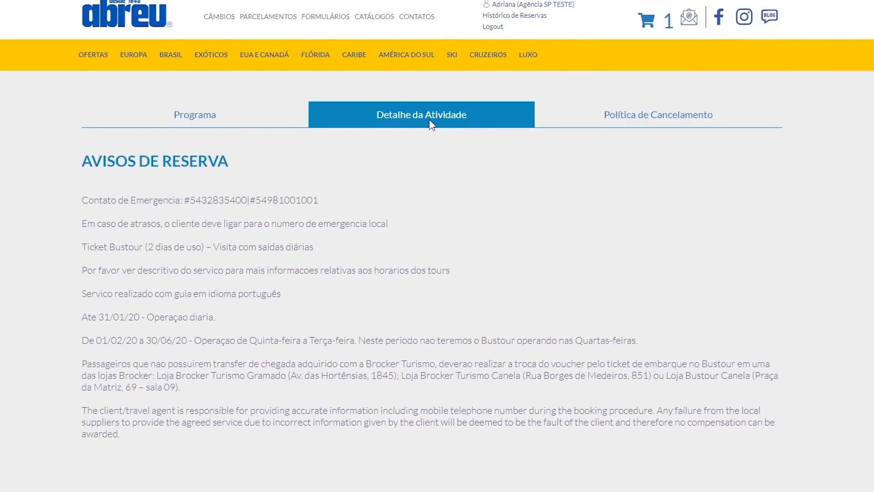
left_click(618, 113)
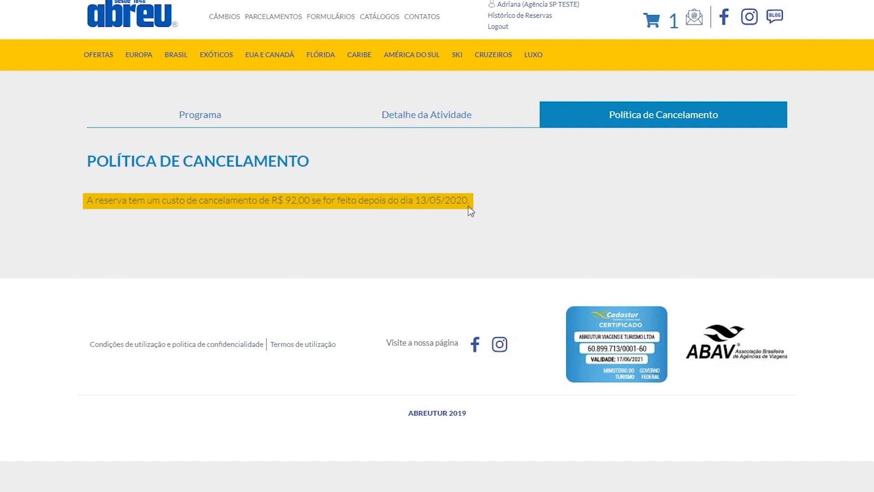
left_click(227, 116)
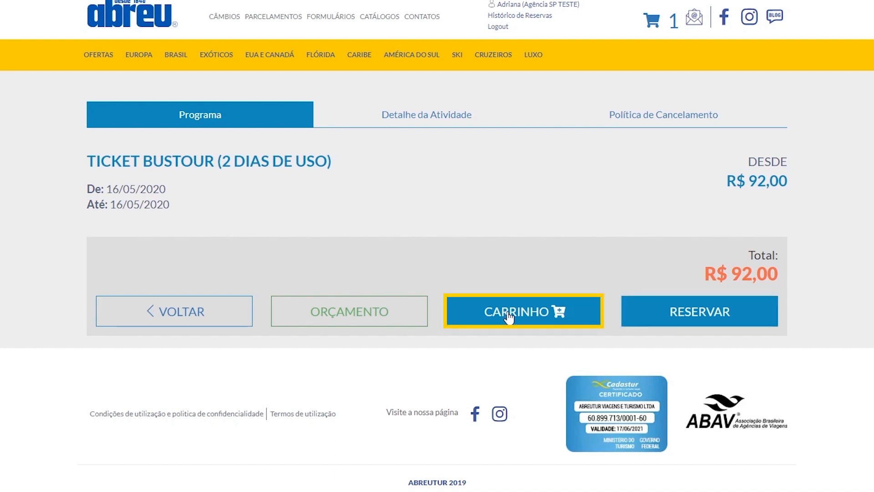
- Add Ticket Bustour (R$ 92,00) to the cart, decline further shopping, and review the cart details
left_click(509, 318)
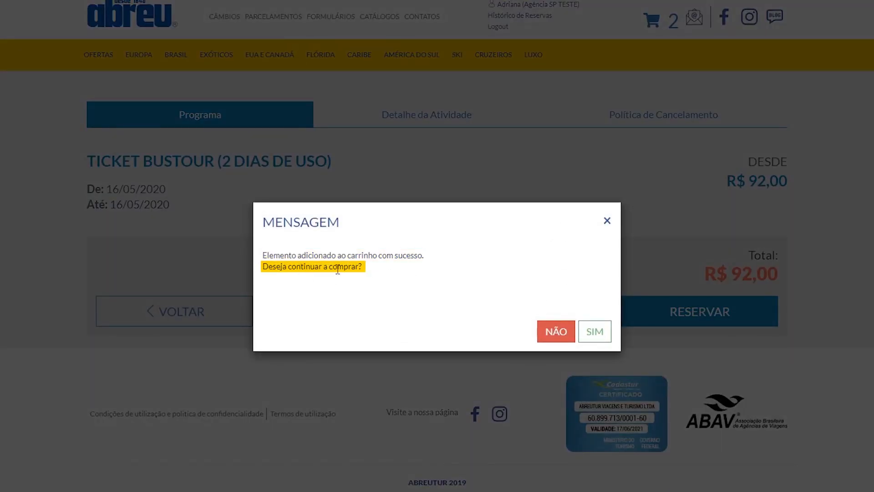
left_click(555, 334)
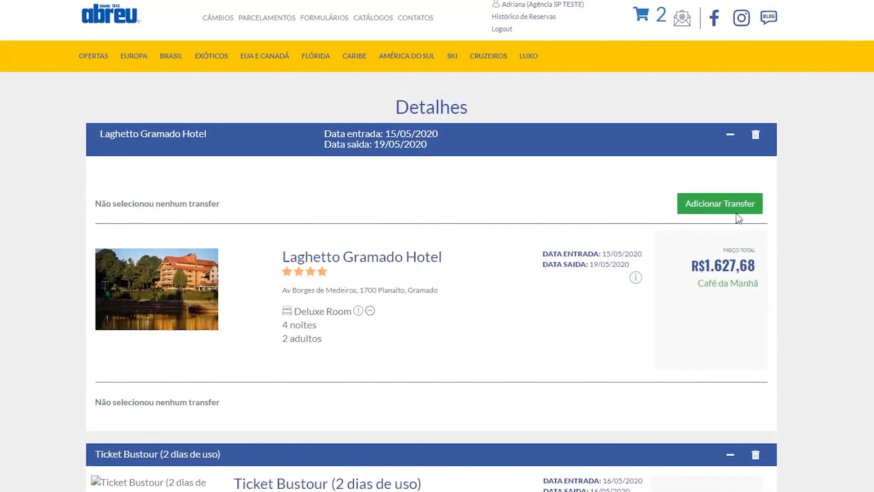
scroll(820, 203, "down", 3)
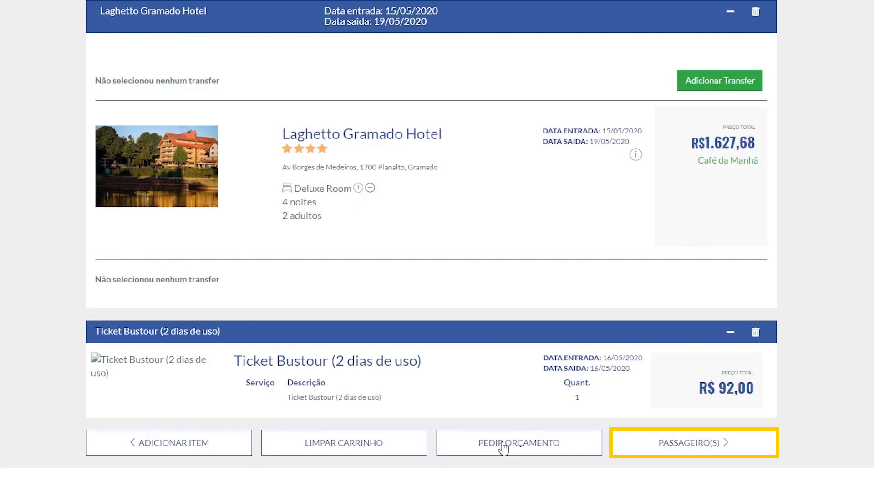
- Enter the first hotel adult's details: title Mrs., first name and surname
left_click(685, 448)
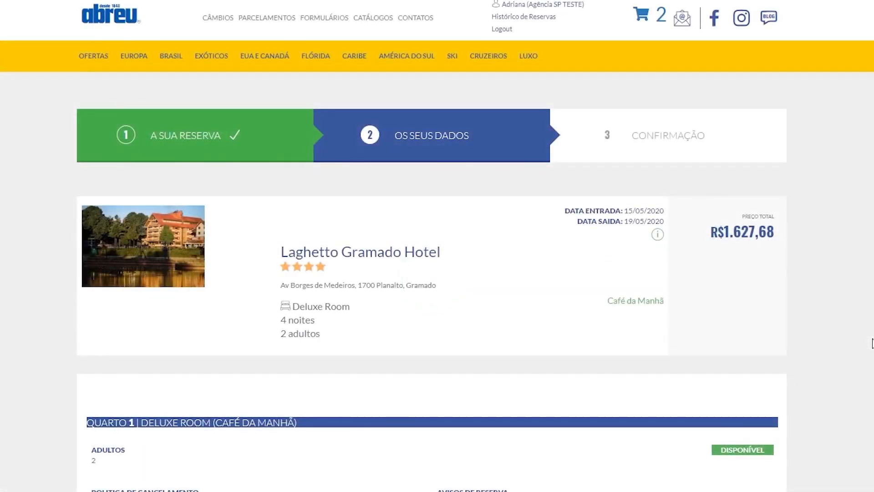
scroll(432, 246, "down", 6)
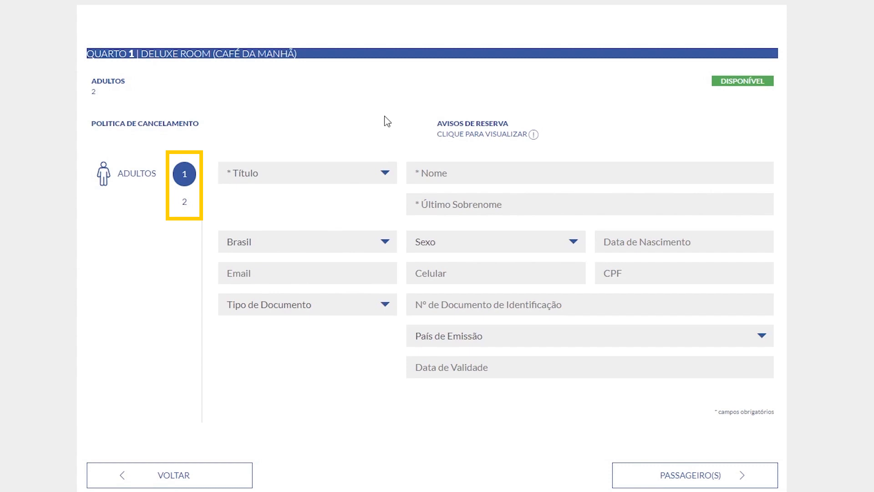
left_click(279, 182)
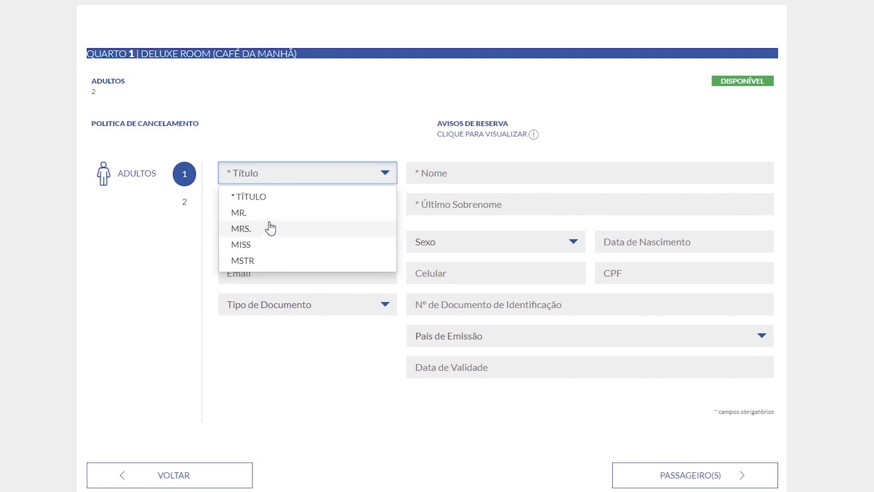
scroll(266, 221, "up", 7)
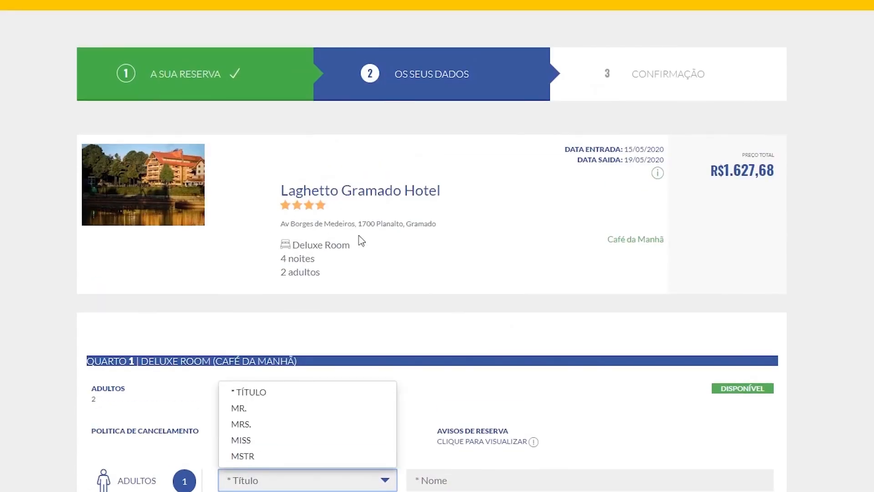
scroll(345, 207, "down", 4)
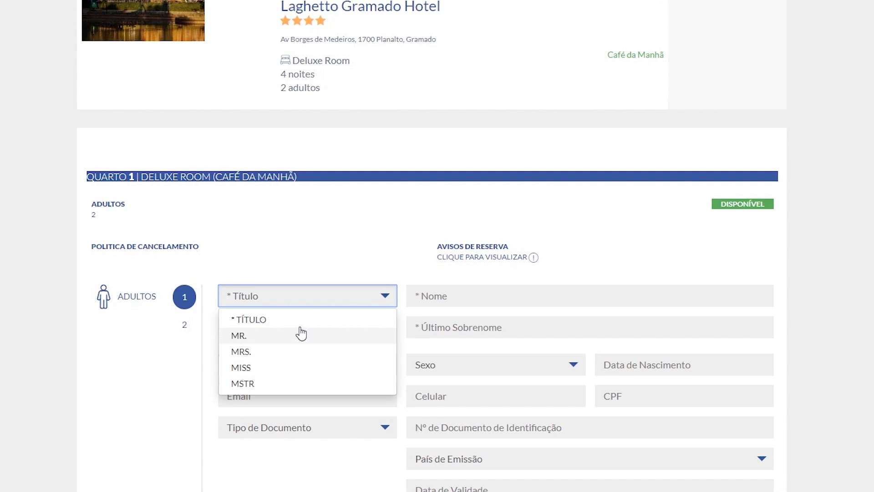
scroll(298, 329, "down", 1)
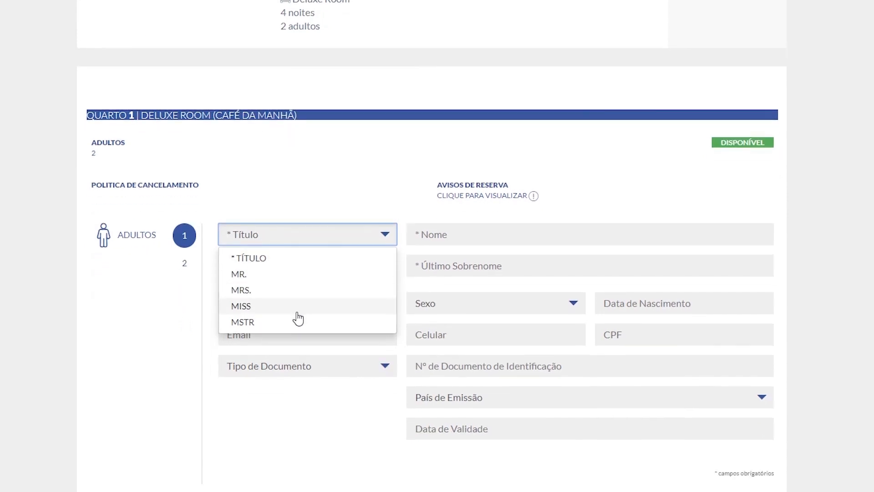
left_click(292, 290)
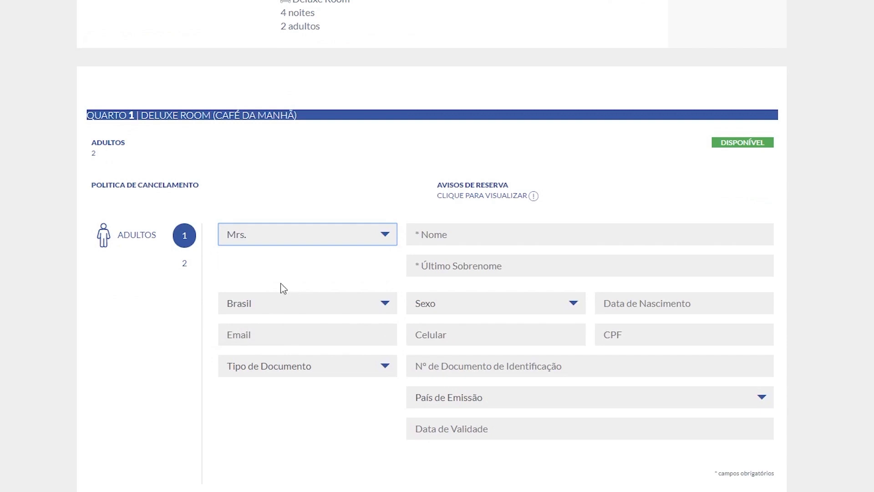
left_click(460, 235)
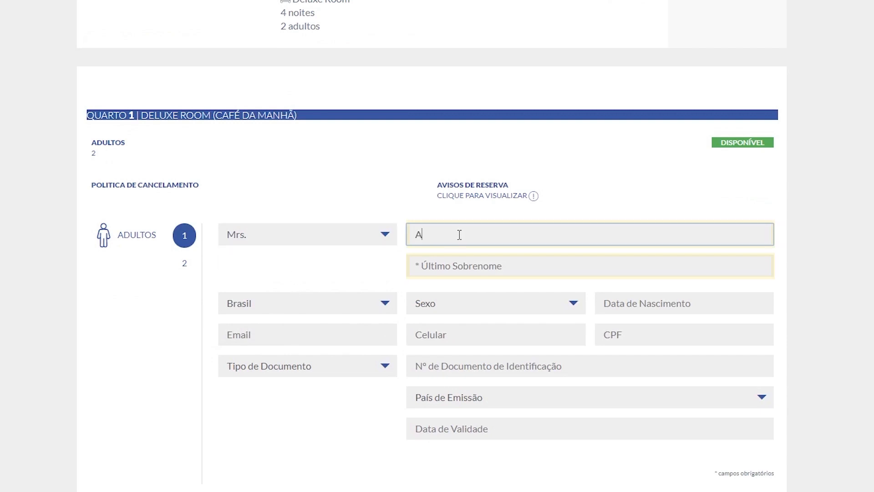
left_click(440, 268)
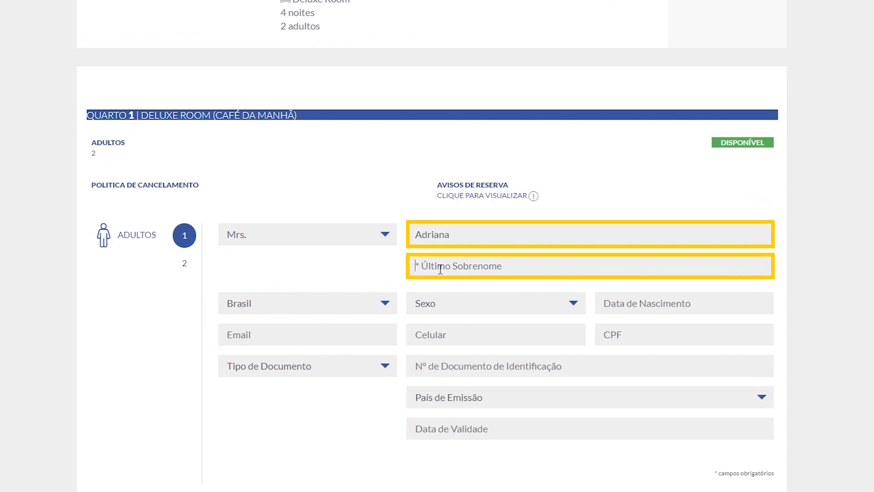
- Enter the second adult as Mr. with first name and surname, then submit the passenger names
left_click(183, 262)
left_click(235, 234)
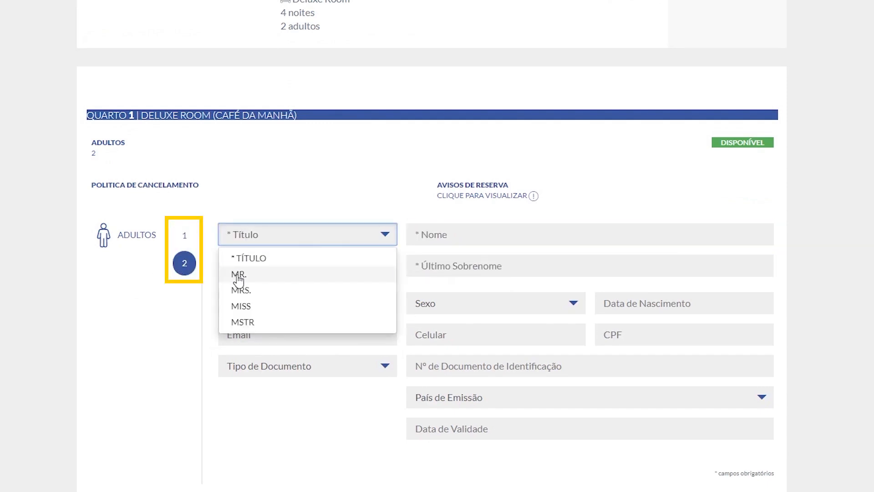
left_click(239, 275)
left_click(449, 235)
left_click(433, 269)
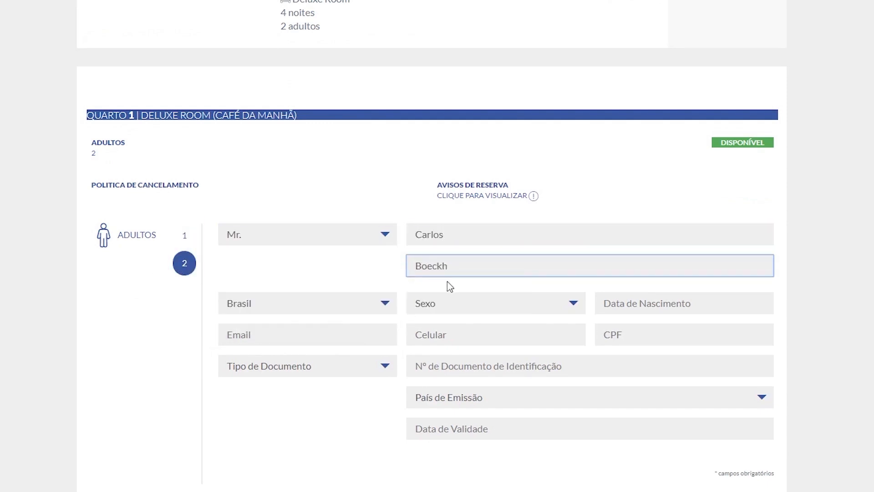
scroll(447, 281, "down", 3)
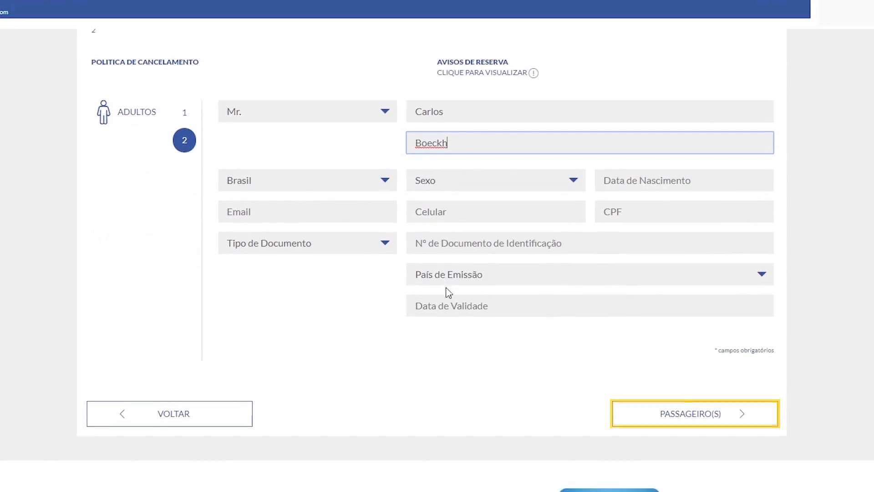
left_click(689, 419)
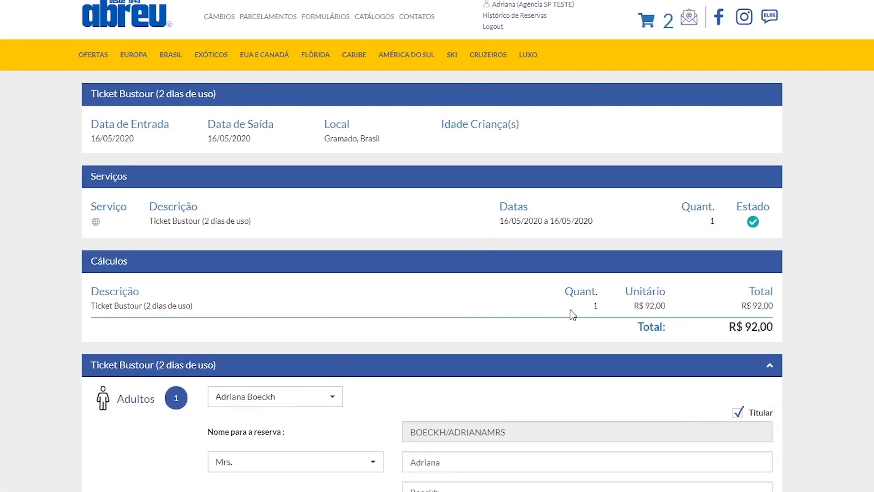
- Accept the Ticket Bustour passenger details and move on to the Ordenar review page
left_click(597, 306)
scroll(598, 310, "down", 1)
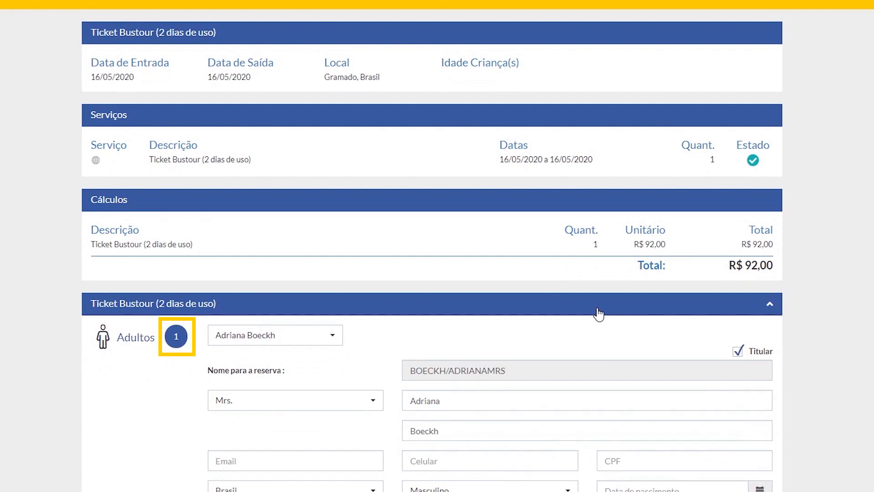
scroll(597, 310, "down", 2)
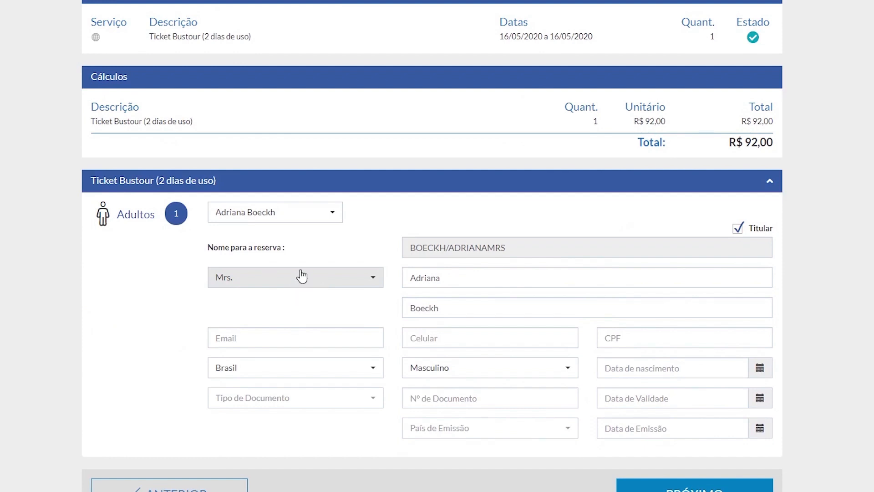
scroll(319, 269, "down", 1)
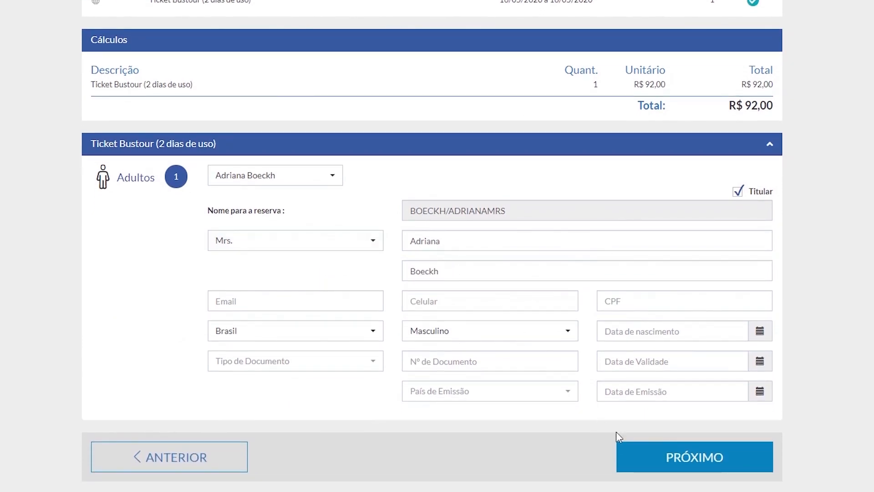
left_click(689, 461)
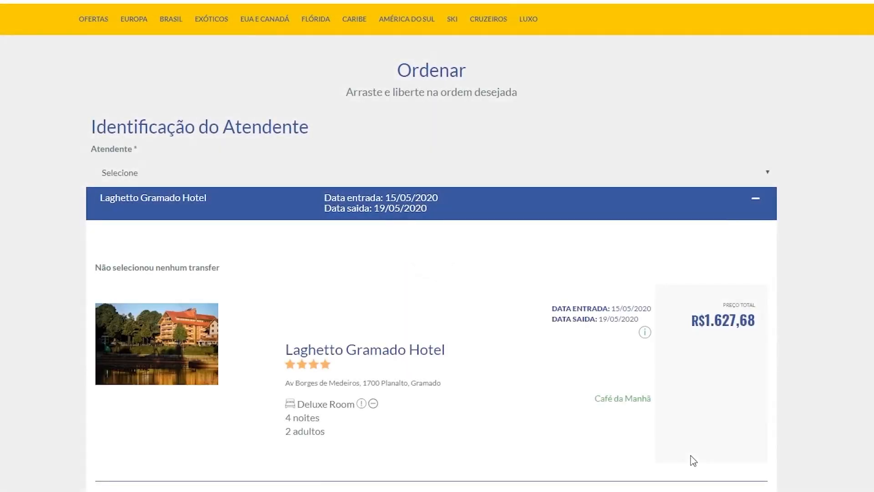
- Review the hotel and tour on the Ordenar page and validate the order, revealing the missing-attendant error
scroll(683, 446, "down", 4)
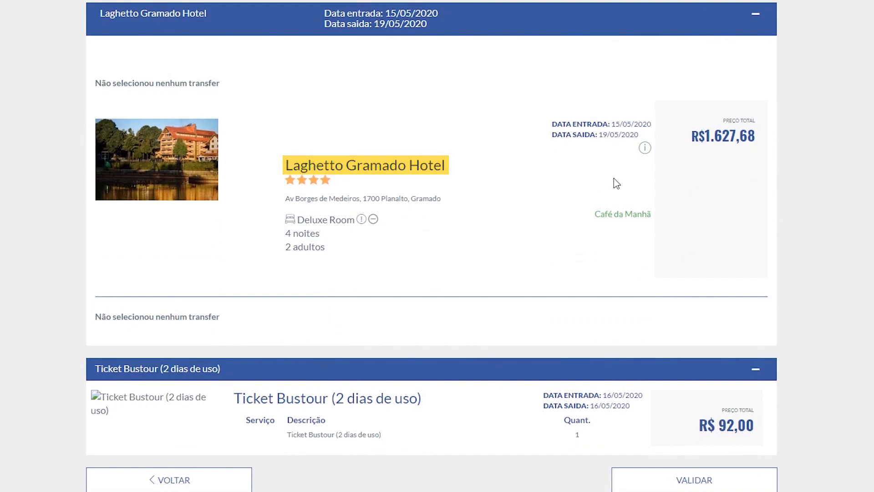
scroll(319, 191, "down", 1)
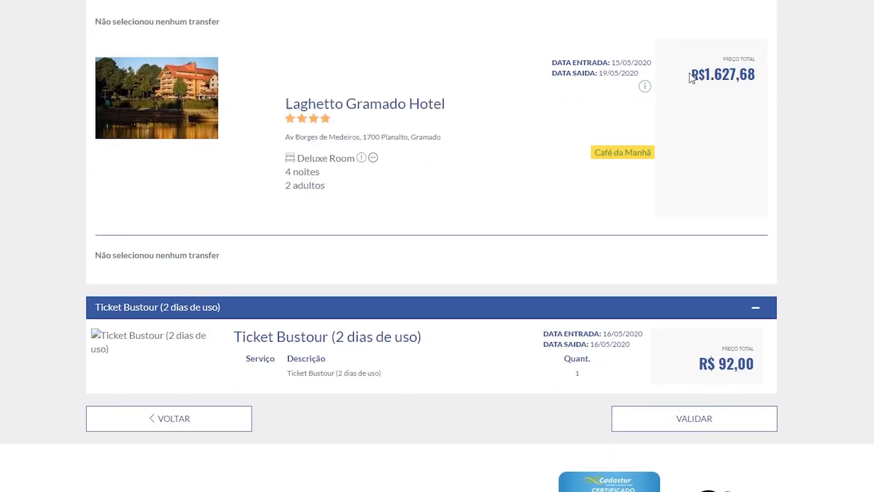
scroll(129, 246, "down", 2)
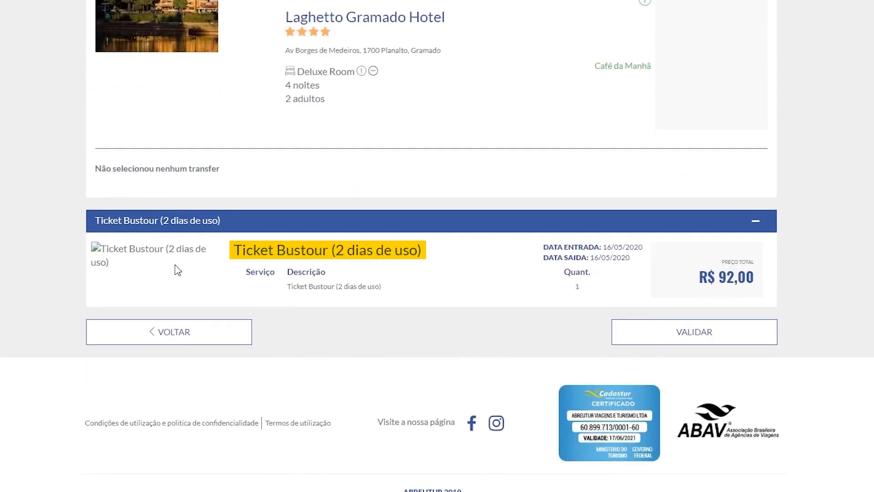
left_click(693, 337)
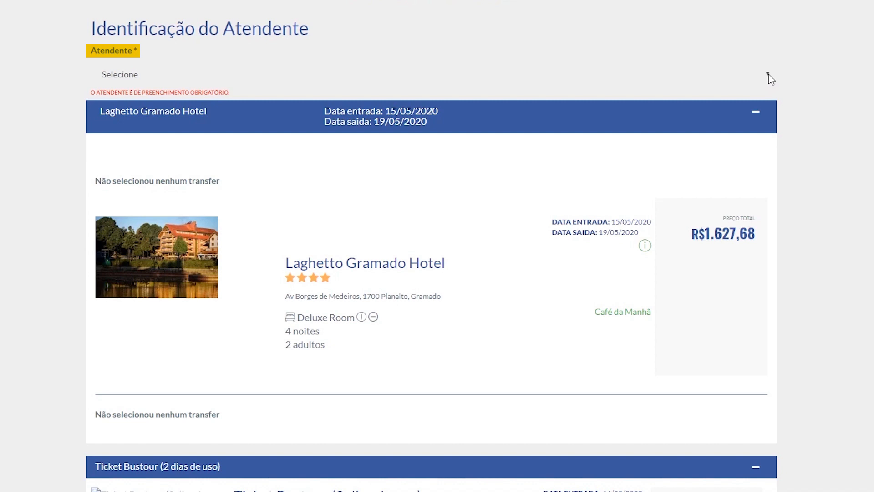
- Choose the attending agent under Atendente and revalidate so every cart product passes
left_click(769, 75)
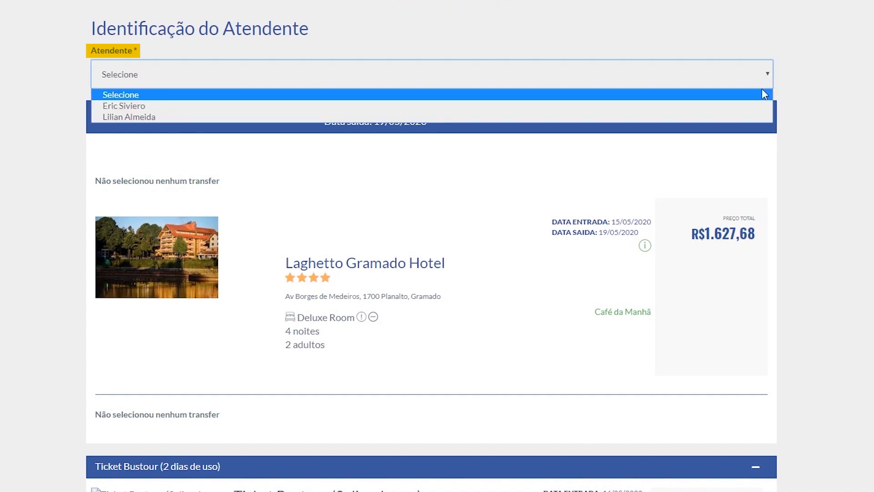
left_click(745, 112)
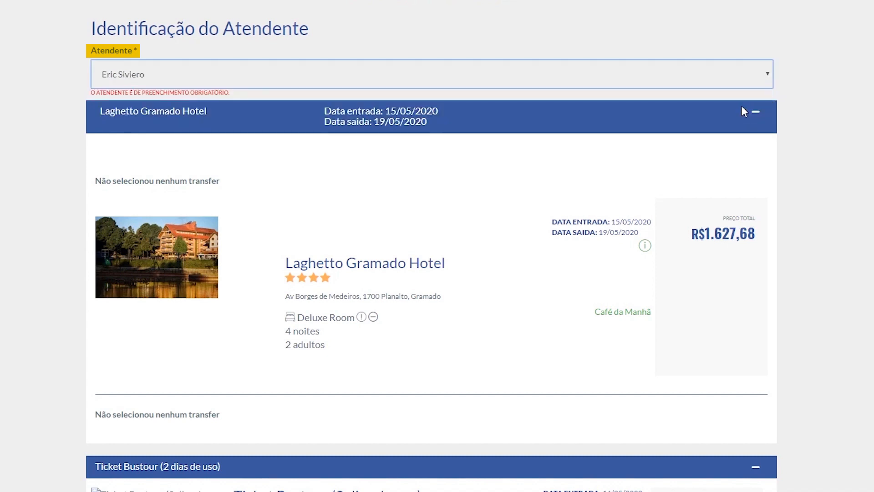
scroll(840, 160, "down", 3)
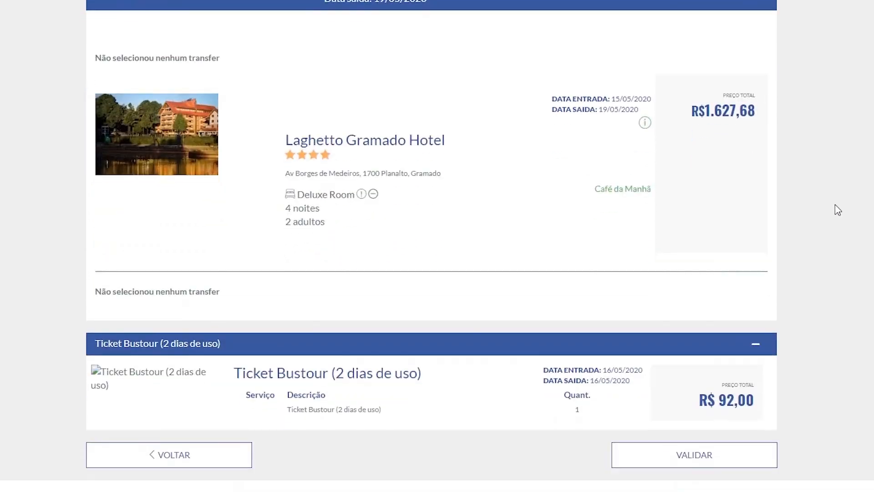
scroll(837, 211, "down", 2)
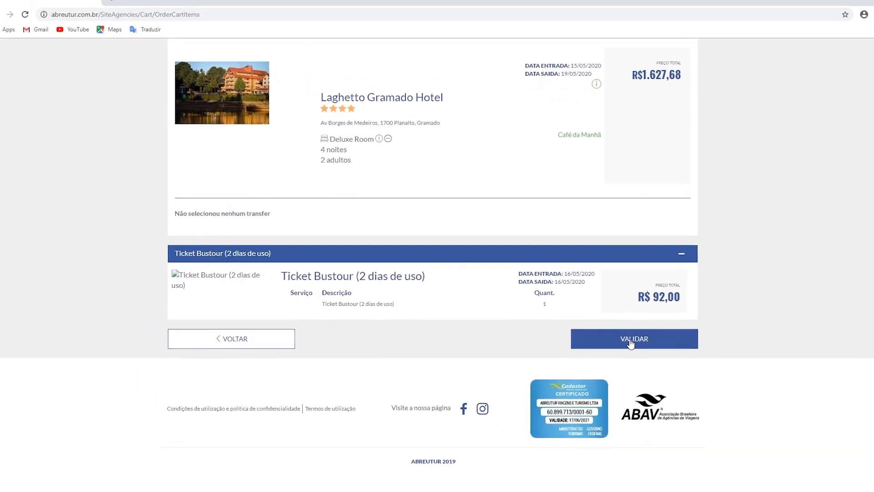
left_click(631, 343)
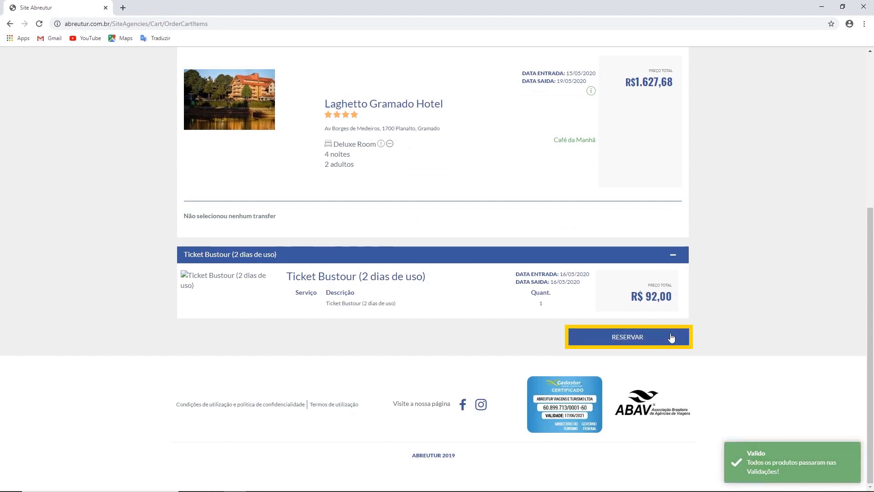
left_click(628, 338)
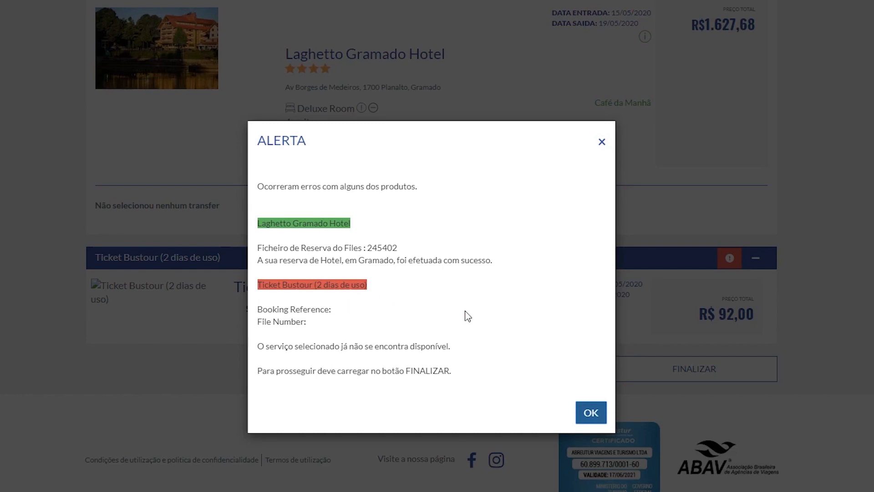
left_click(591, 413)
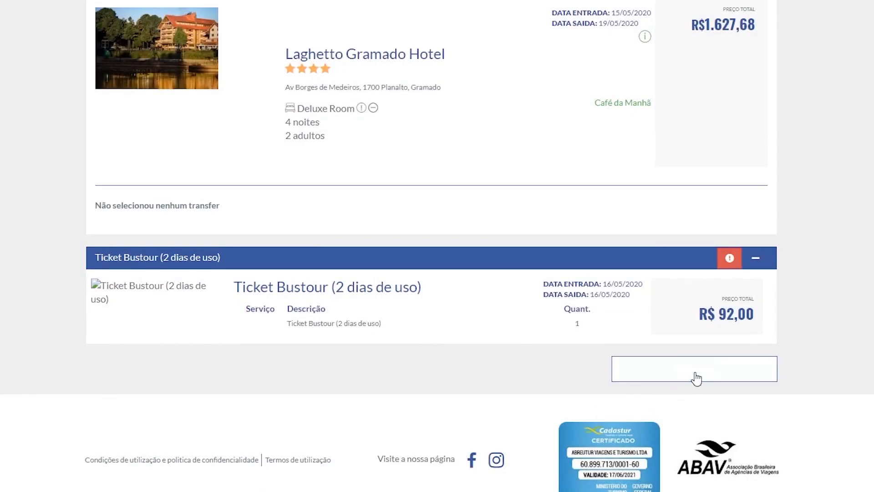
left_click(695, 370)
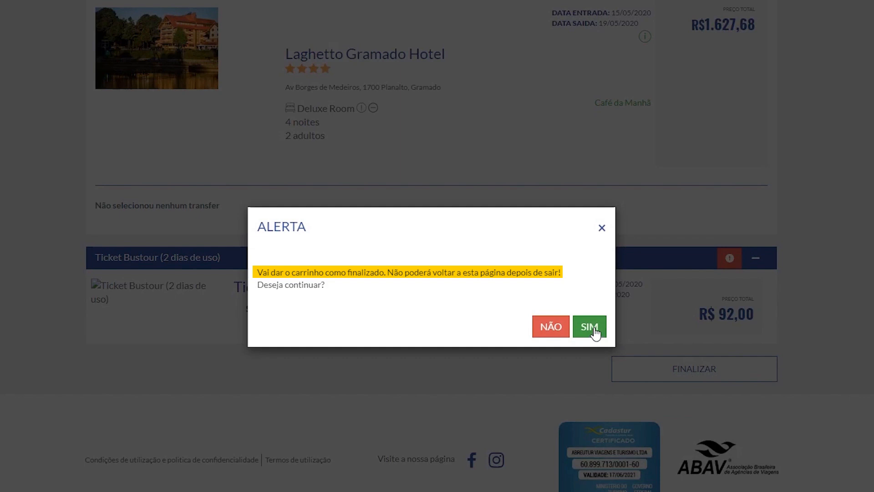
left_click(590, 327)
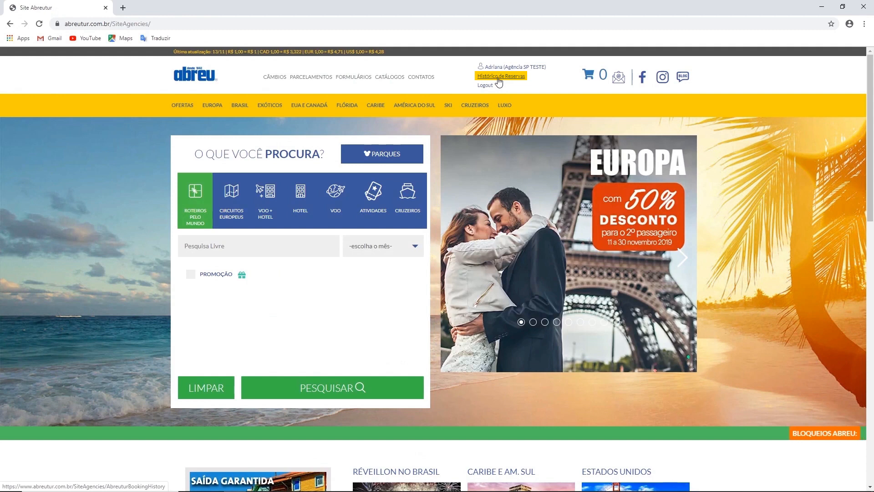
left_click(500, 77)
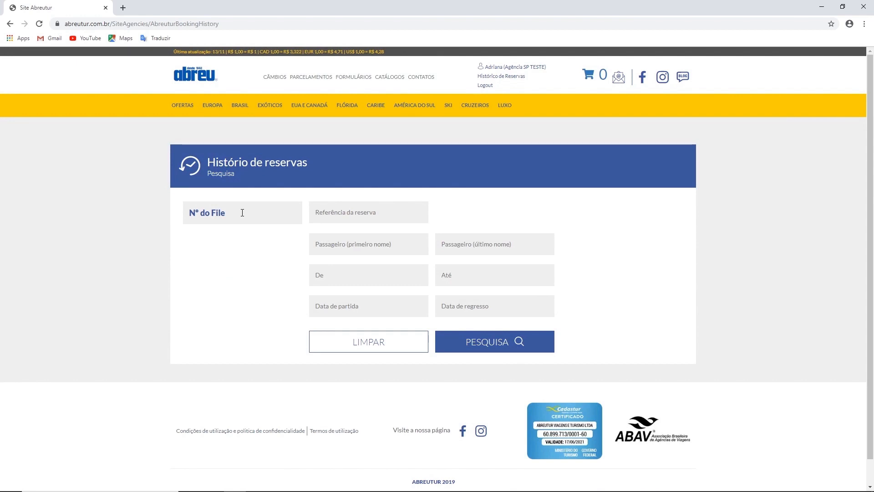
left_click(242, 212)
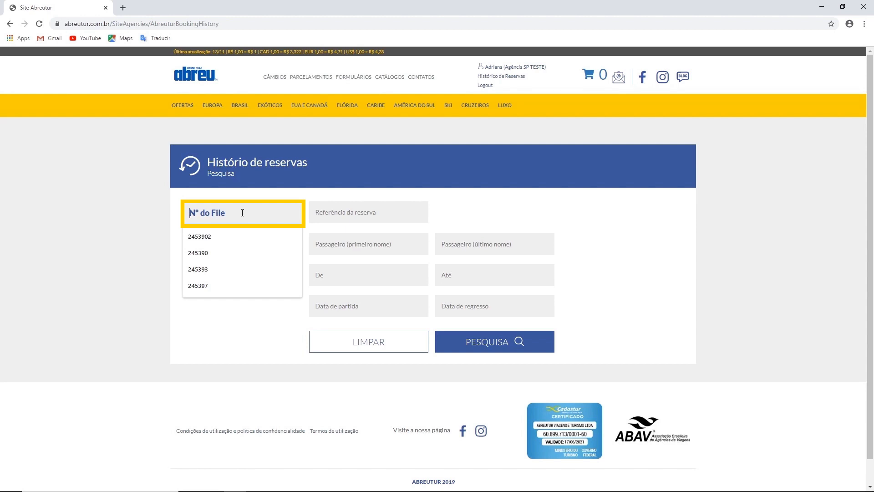
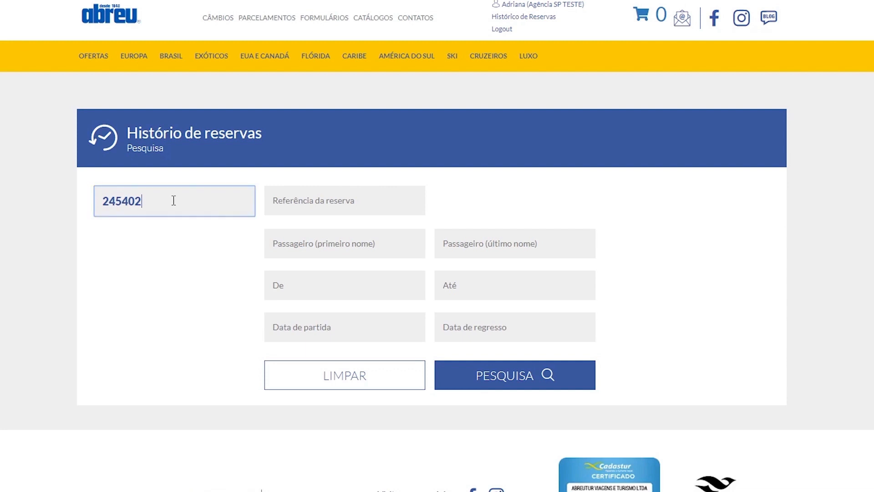
left_click(492, 385)
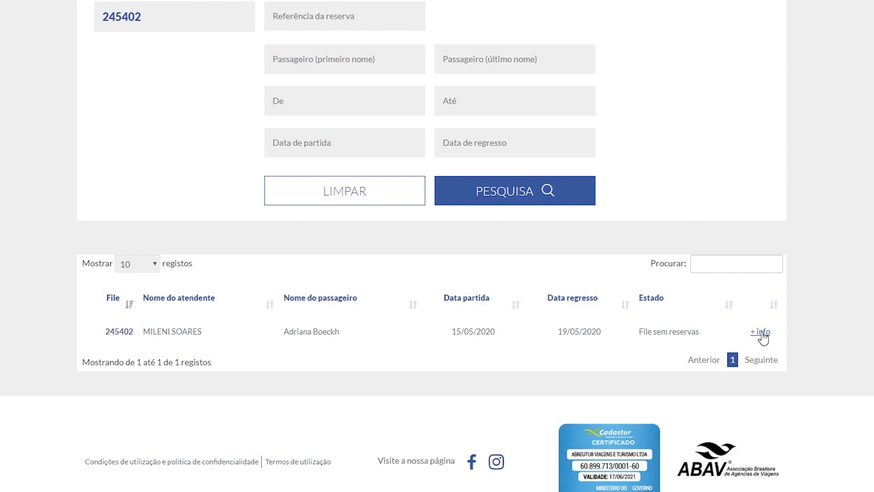
left_click(762, 334)
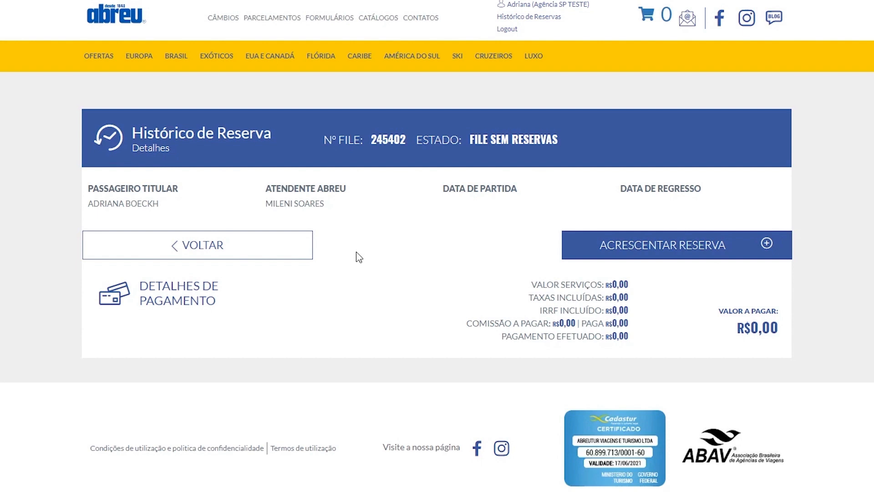
mouse_move(453, 59)
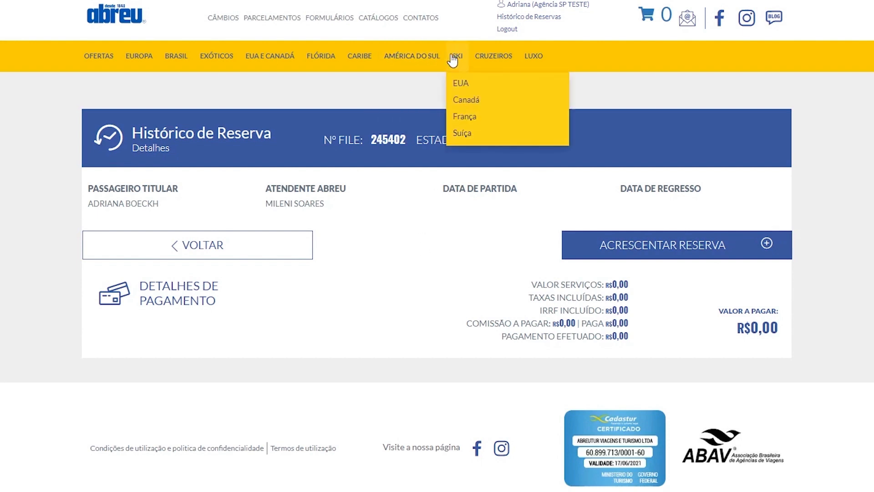
- Run a booking history search with no filters and view the full list of files
left_click(534, 18)
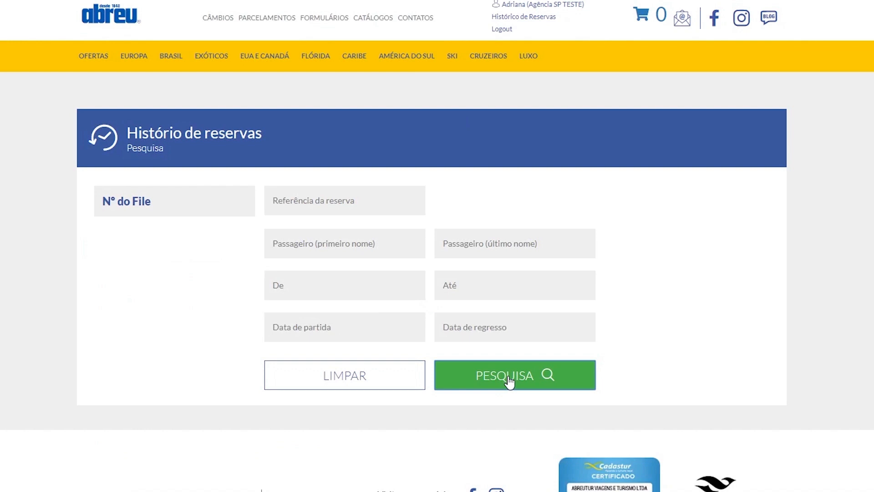
left_click(509, 381)
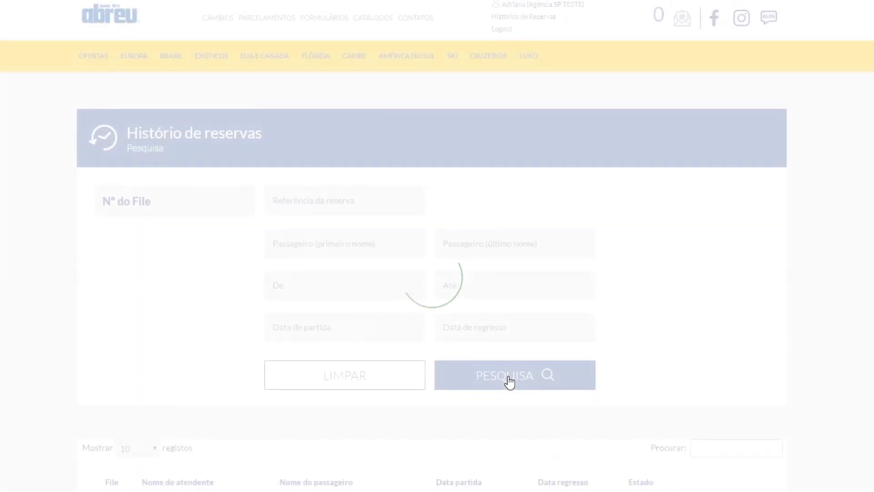
scroll(706, 304, "down", 5)
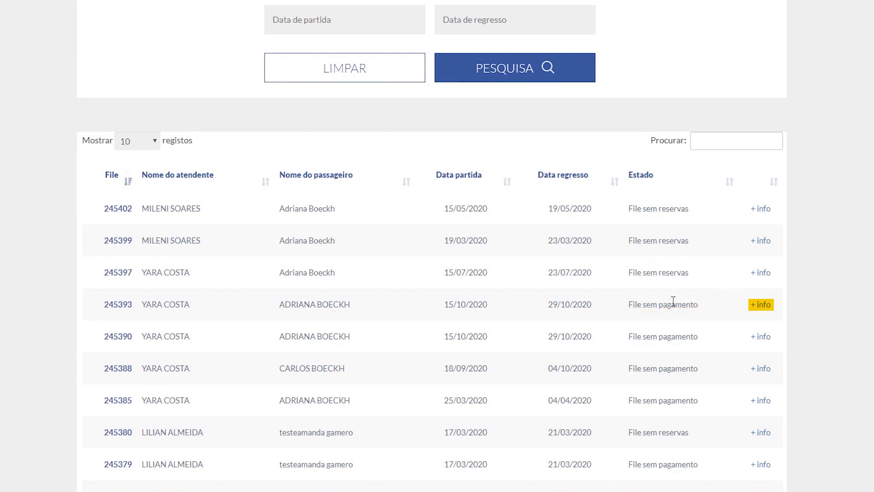
left_click(759, 308)
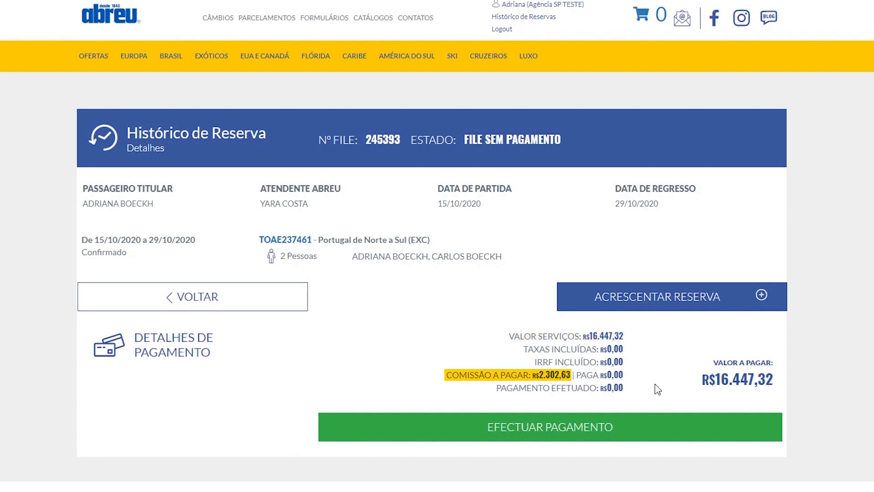
left_click(549, 431)
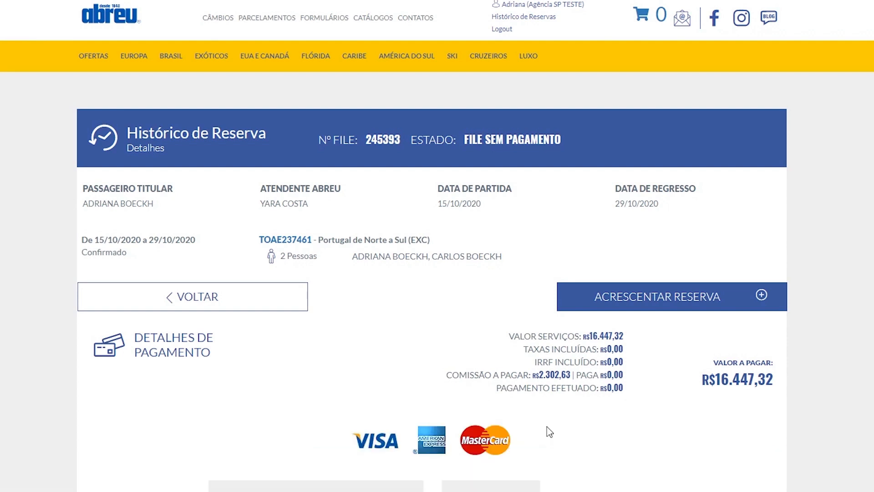
scroll(433, 246, "down", 5)
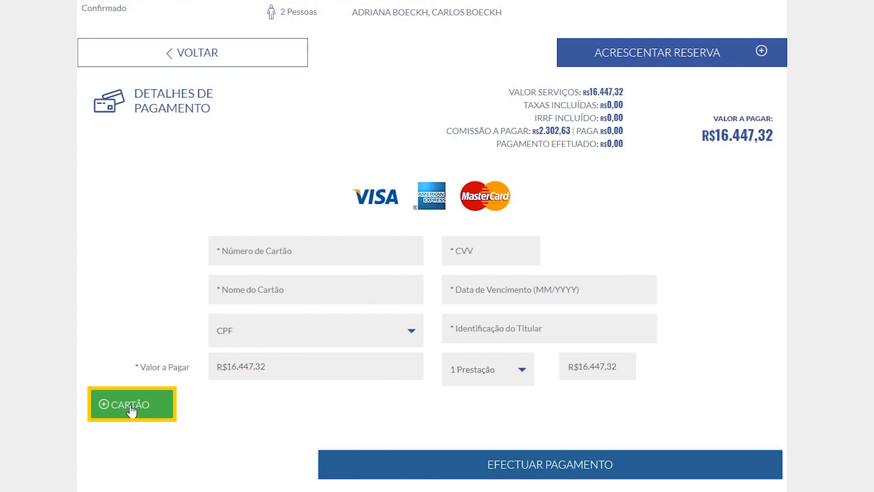
left_click(523, 376)
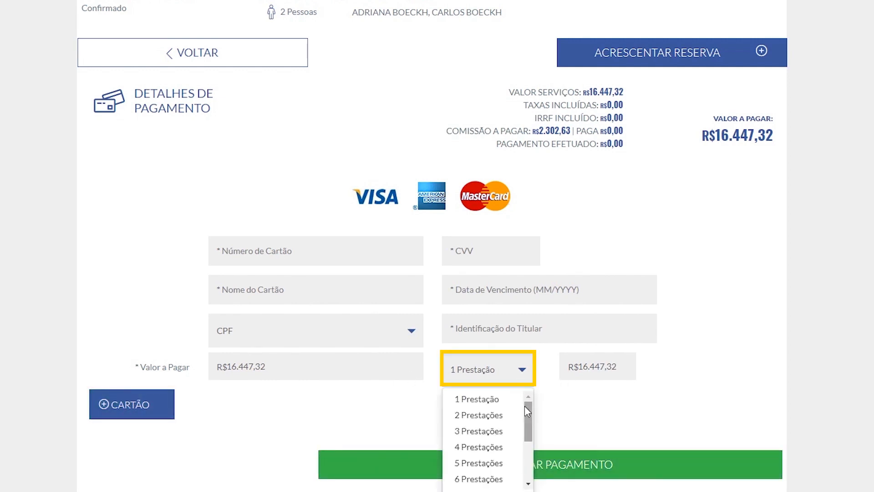
left_click_drag(527, 407, 530, 451)
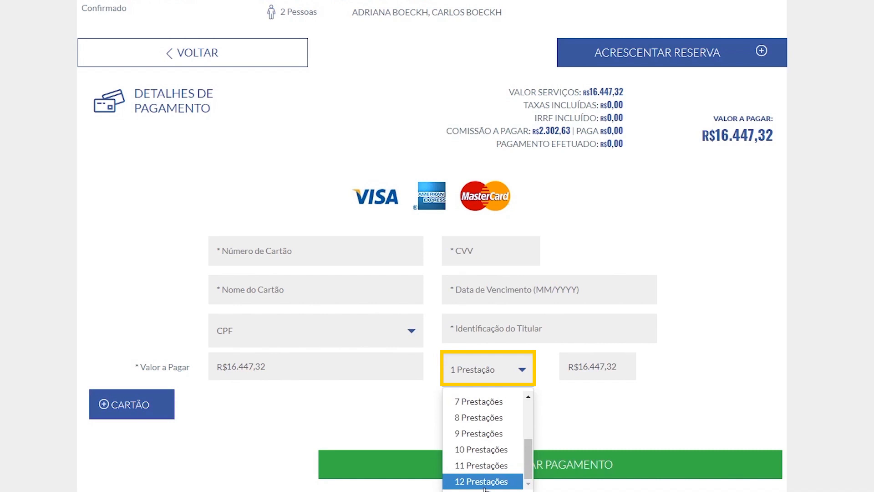
left_click(612, 431)
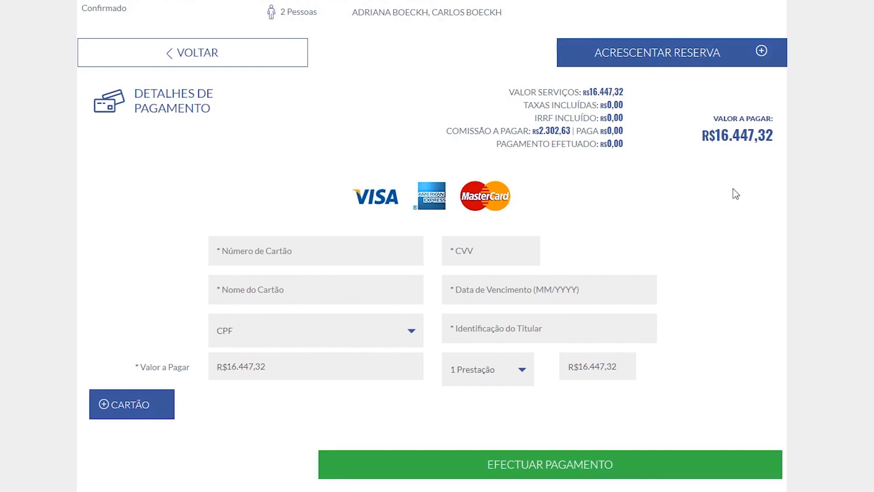
scroll(735, 192, "up", 3)
scroll(830, 204, "up", 3)
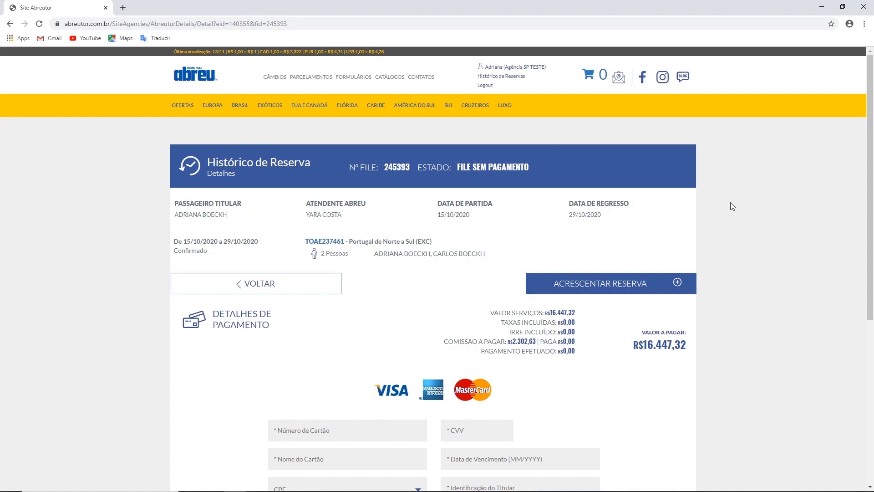
scroll(730, 191, "down", 3)
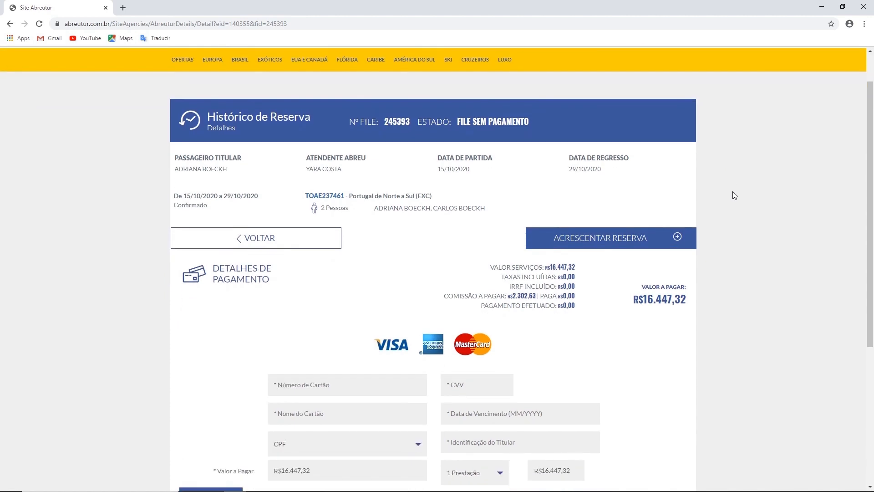
scroll(773, 208, "up", 3)
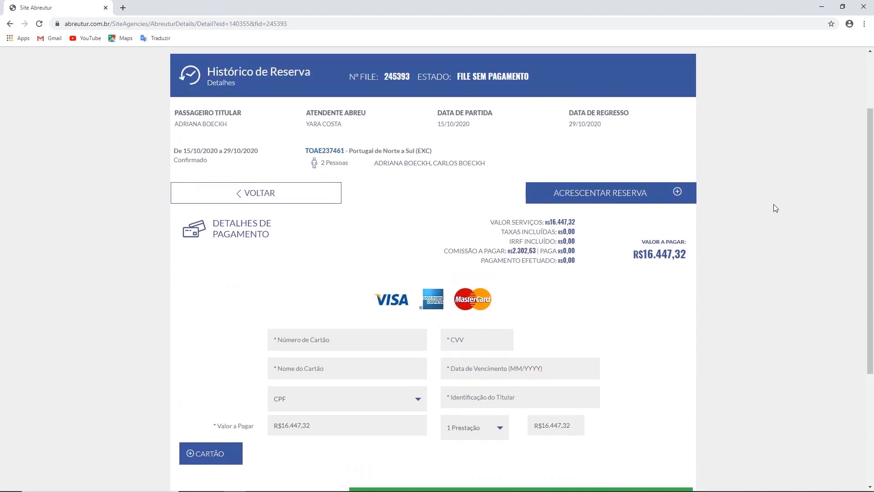